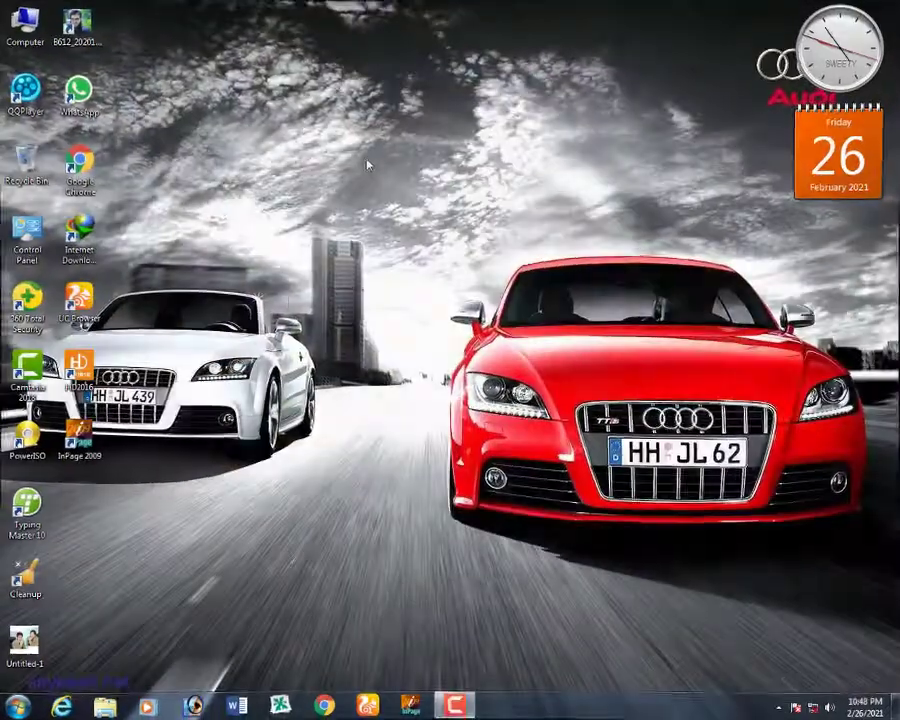
# Step: Refresh the desktop and pin photo B612_20201115_152524_069 to Photoshop 7.0's taskbar entry
pyautogui.rightClick(362, 161)
pyautogui.click(386, 197)
pyautogui.rightClick(370, 179)
pyautogui.click(396, 219)
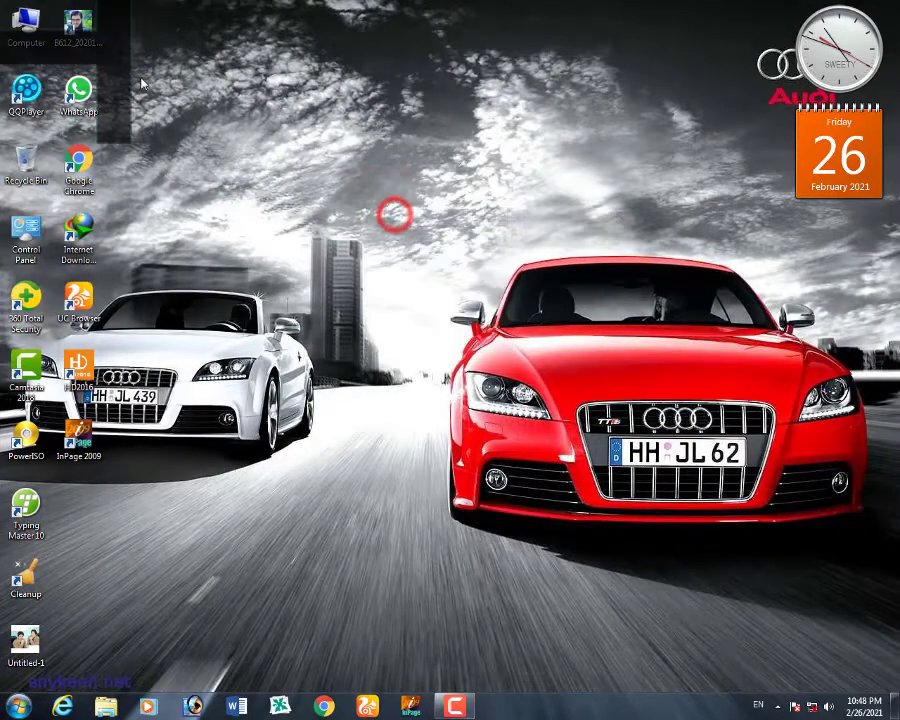
pyautogui.moveTo(78, 28)
pyautogui.mouseDown()
pyautogui.moveTo(218, 490)
pyautogui.moveTo(192, 697)
pyautogui.mouseUp()
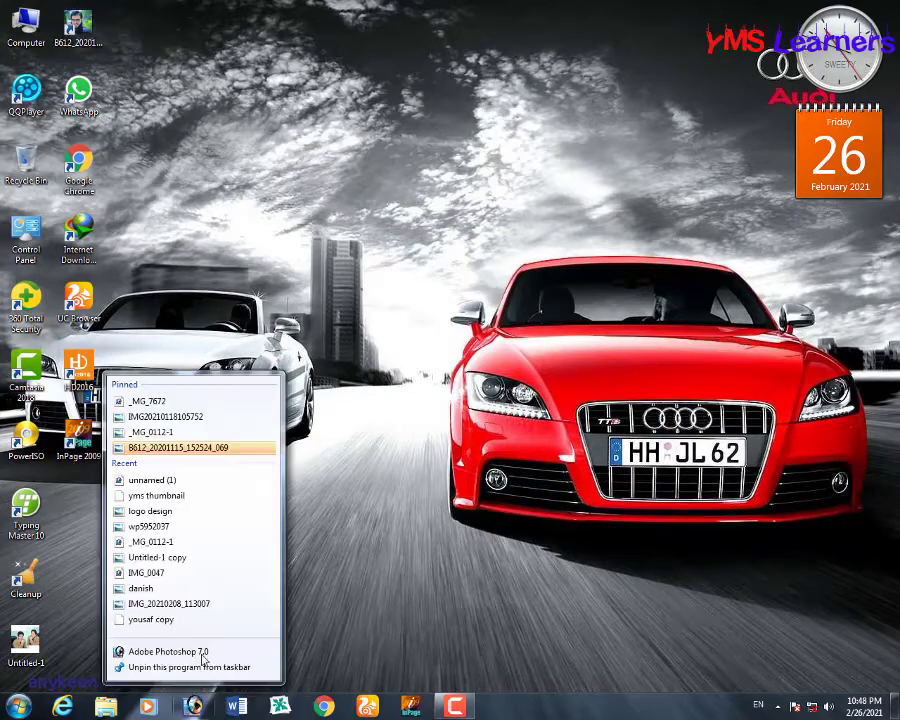
# Step: Open the pinned bearded portrait and convert its locked Background into editable Layer 0
pyautogui.click(181, 441)
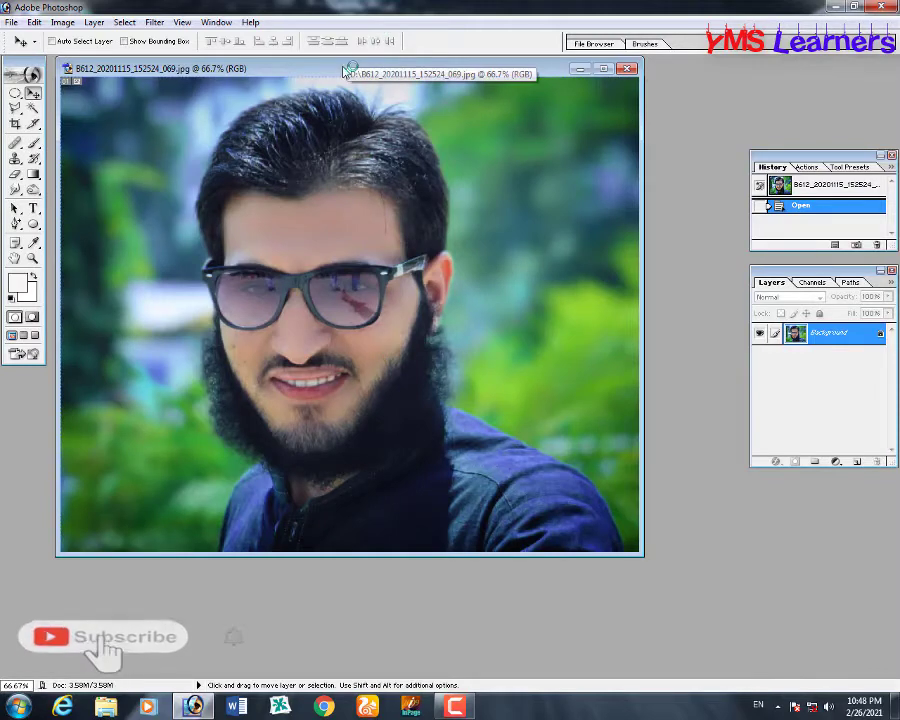
pyautogui.moveTo(345, 66); pyautogui.dragTo(360, 76)
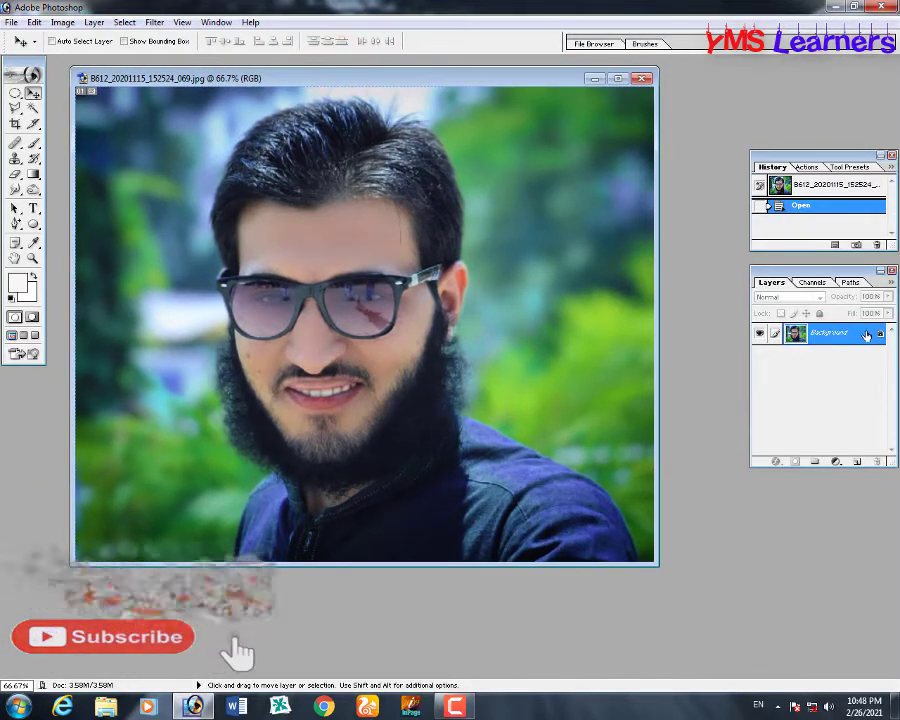
pyautogui.doubleClick(876, 333)
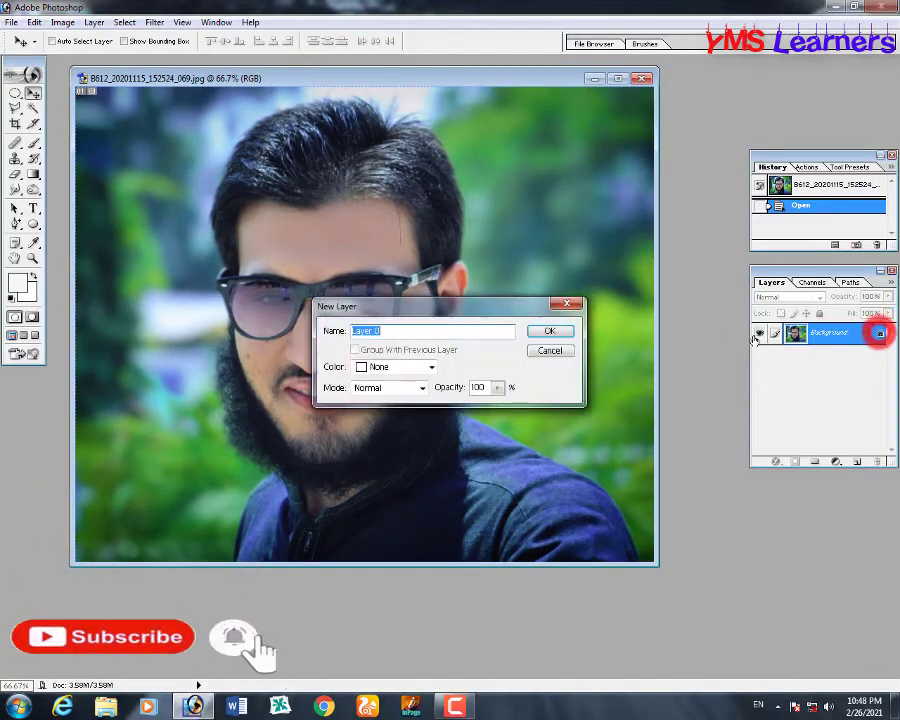
pyautogui.click(566, 331)
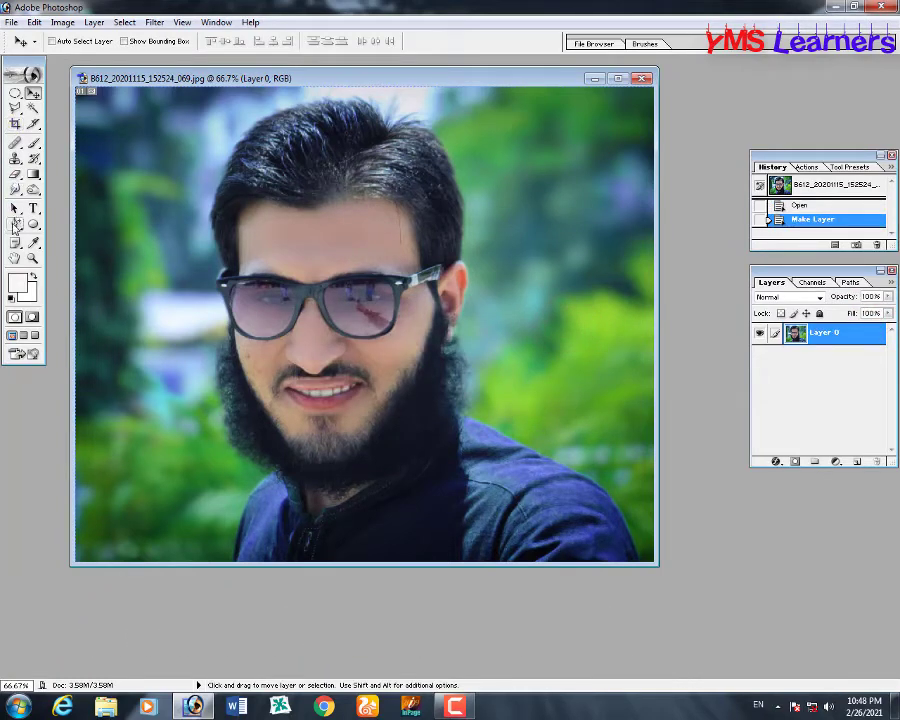
# Step: Select the Pen Tool, maximize the photo window and zoom in
pyautogui.click(15, 226)
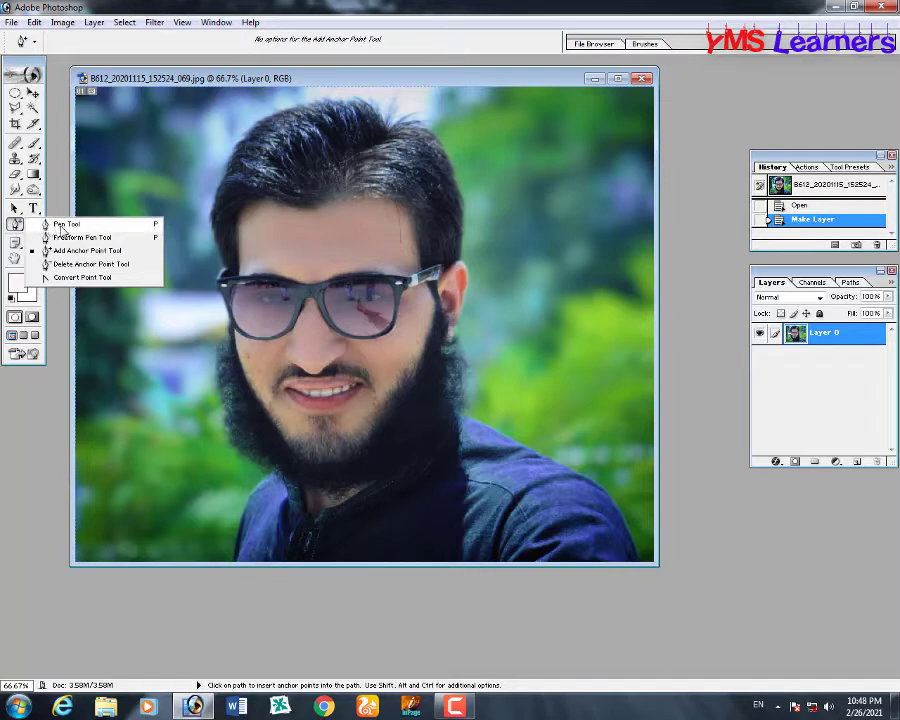
pyautogui.click(61, 226)
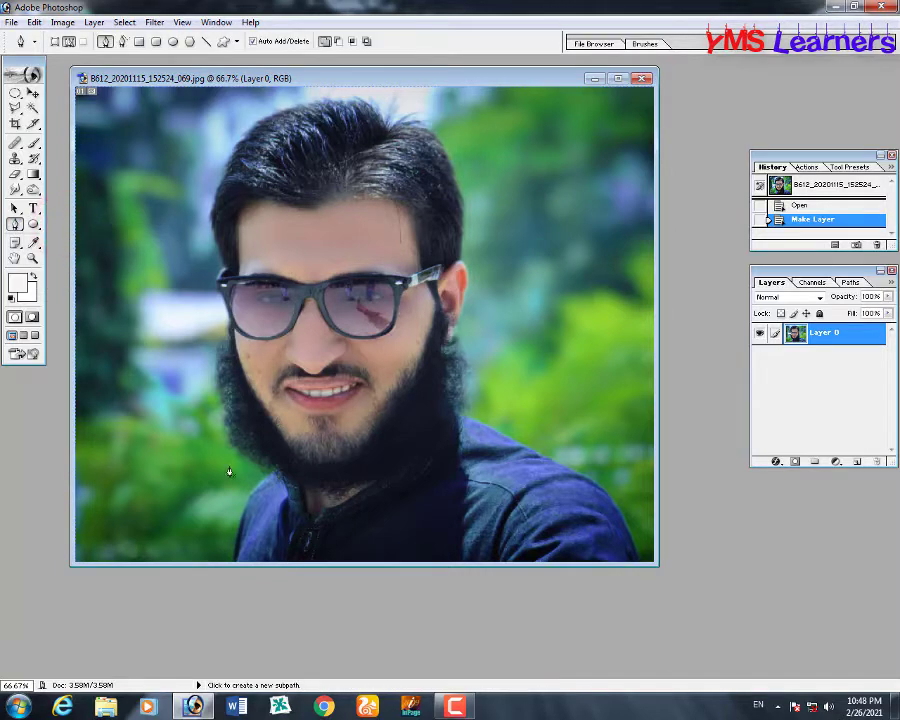
pyautogui.click(619, 79)
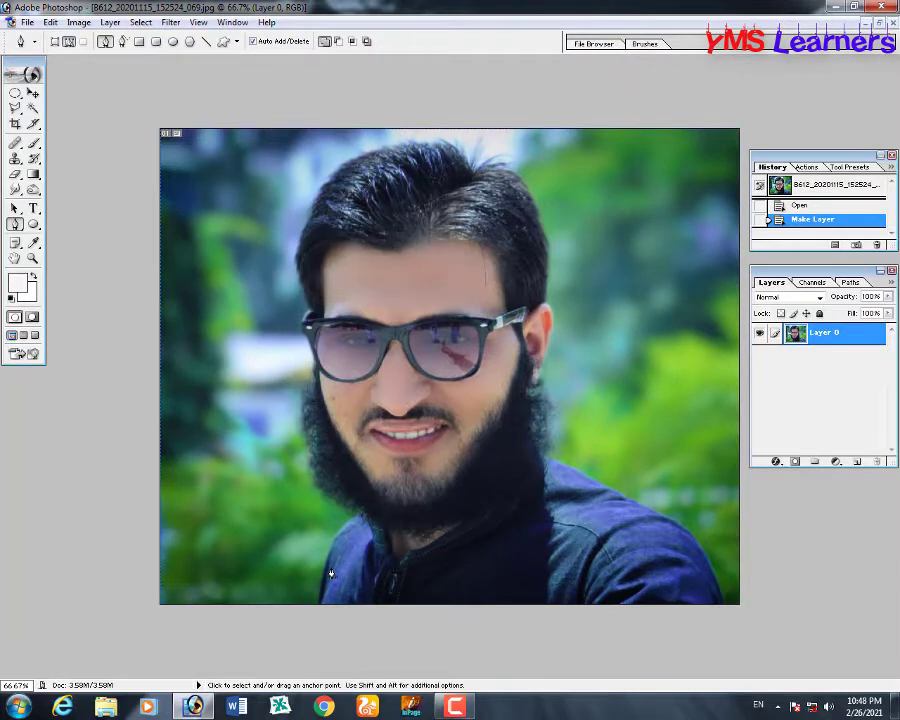
pyautogui.hotkey('ctrl', '0')
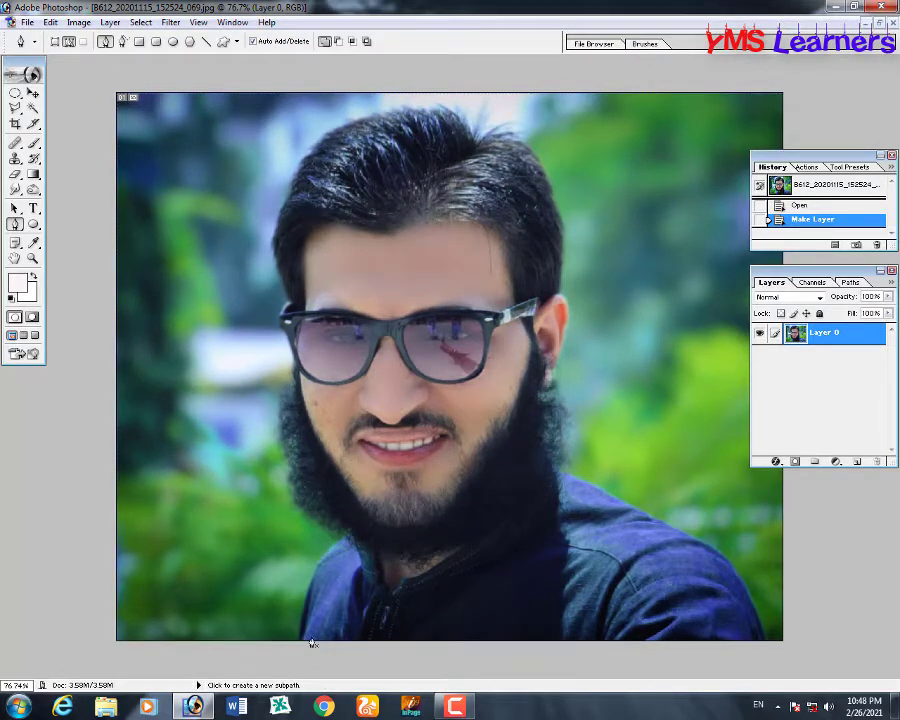
# Step: Trace the path from the beard's lower left up the left cheek and over the hair top
pyautogui.click(355, 541)
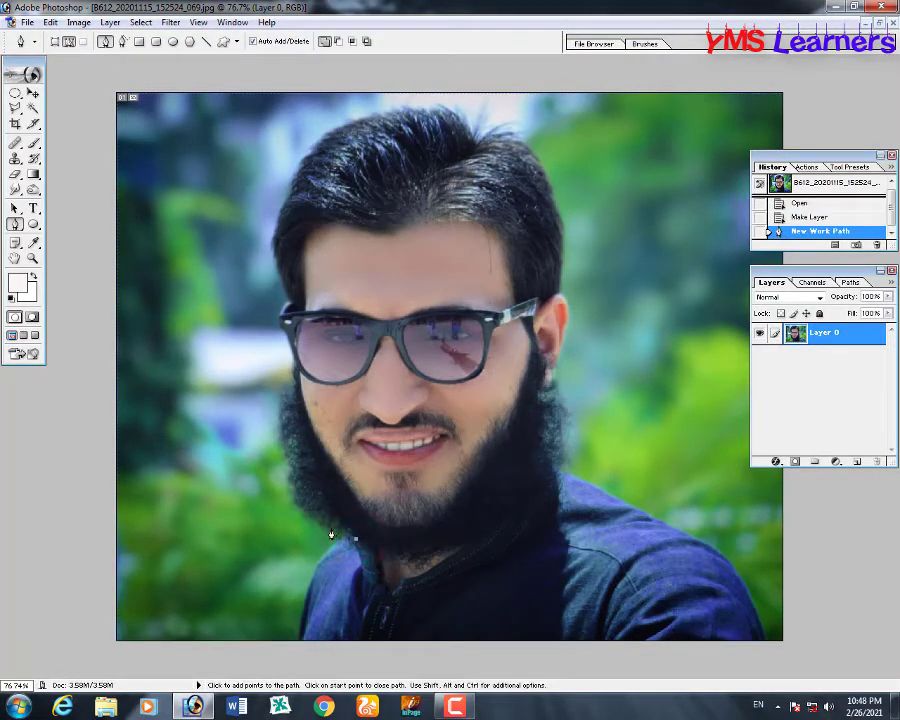
pyautogui.click(331, 529)
pyautogui.click(312, 518)
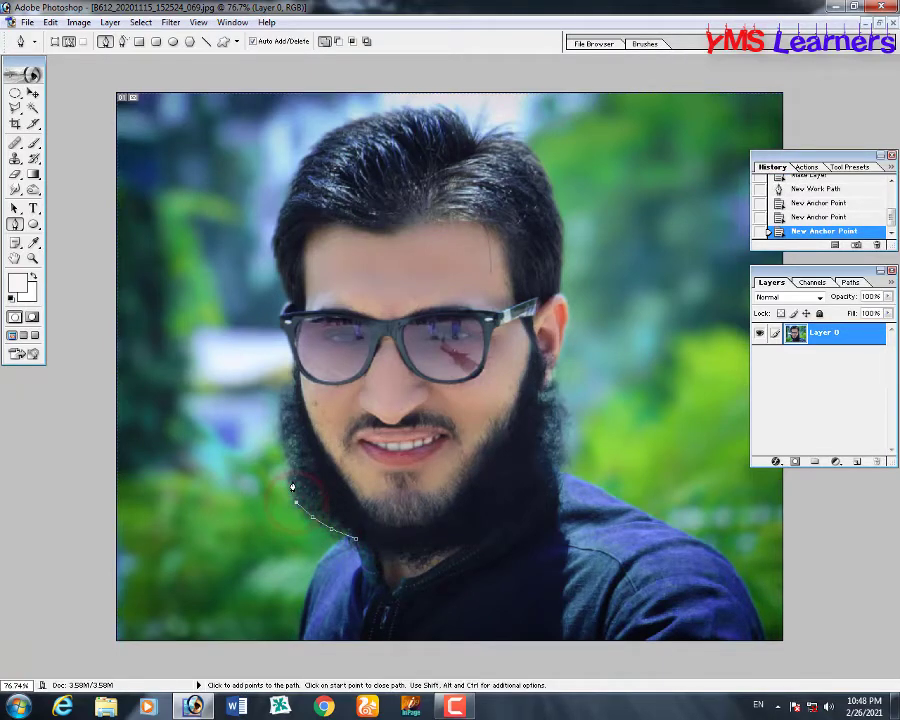
pyautogui.click(292, 483)
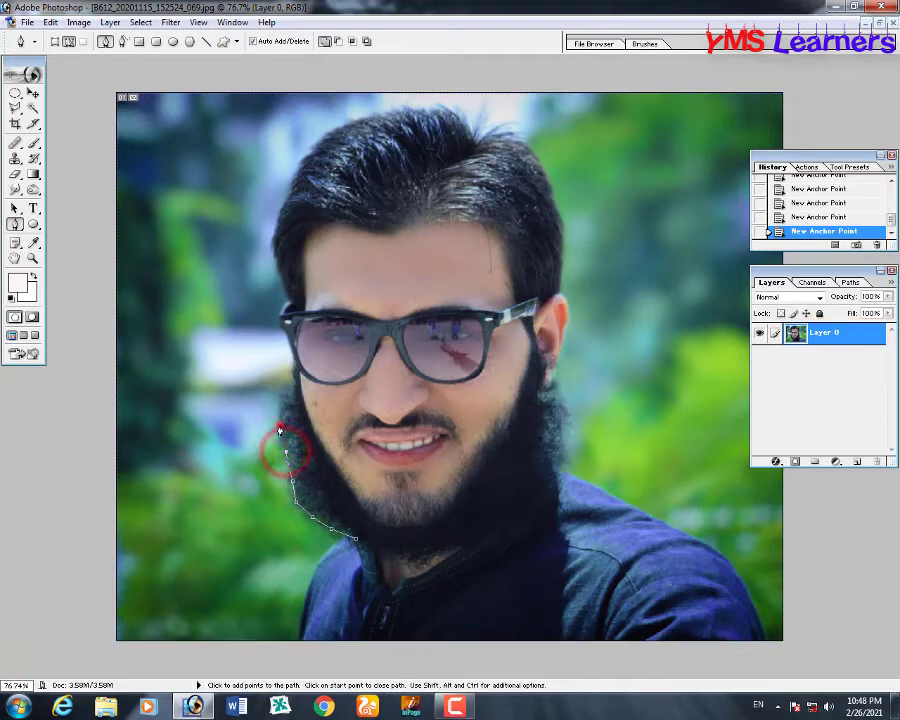
pyautogui.click(281, 405)
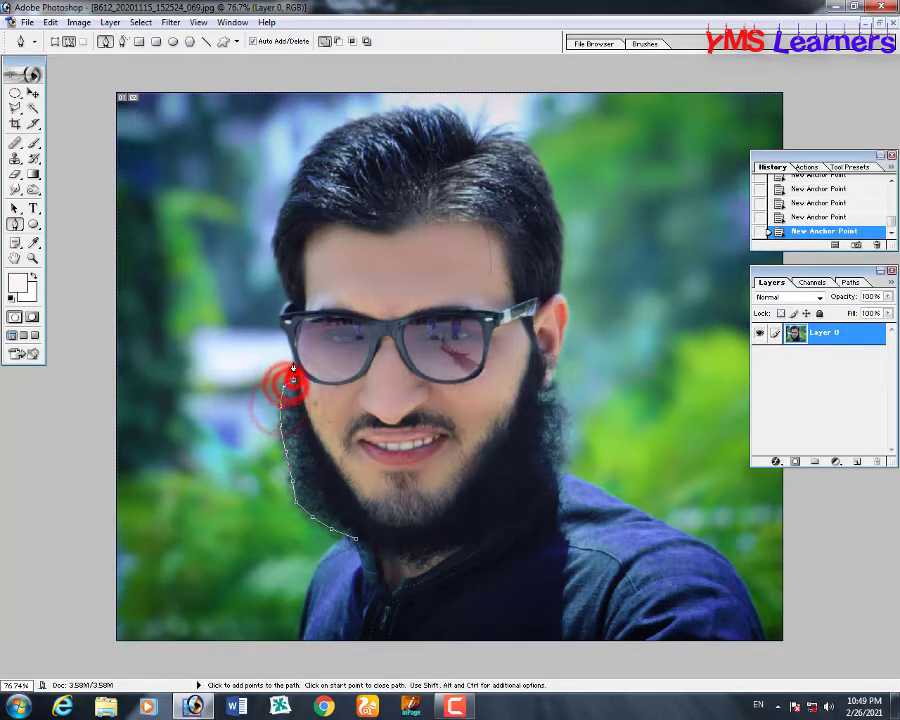
pyautogui.click(281, 320)
pyautogui.click(272, 245)
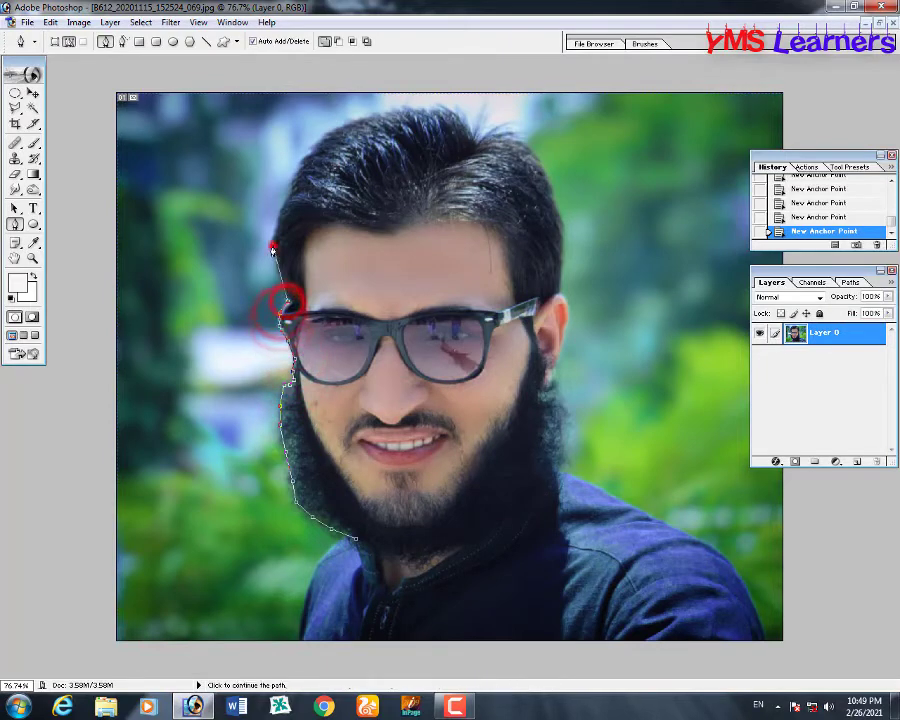
pyautogui.click(294, 178)
pyautogui.click(325, 133)
pyautogui.click(366, 114)
pyautogui.click(408, 107)
pyautogui.click(452, 110)
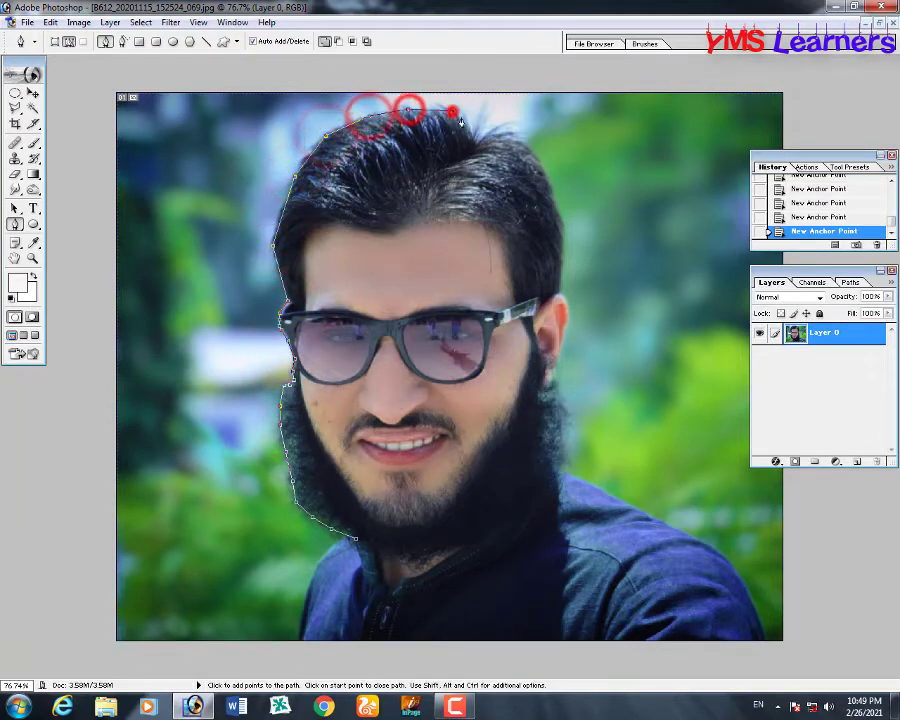
pyautogui.click(476, 132)
# Step: Carry the path down the right hair, ear and beard, closing it at the start point
pyautogui.click(506, 130)
pyautogui.click(533, 145)
pyautogui.click(546, 178)
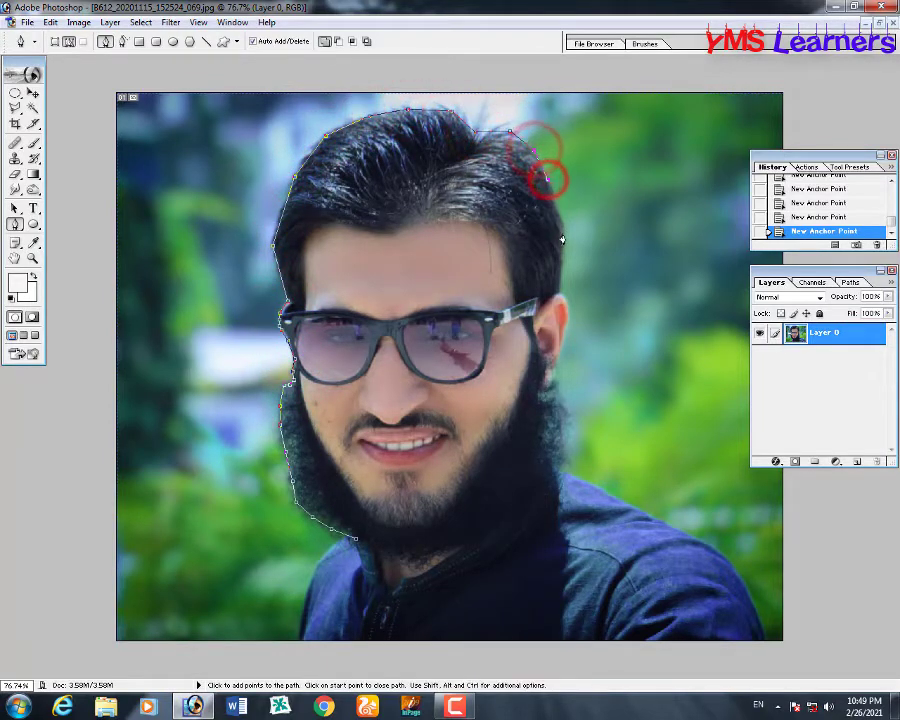
pyautogui.click(558, 294)
pyautogui.click(566, 318)
pyautogui.click(563, 340)
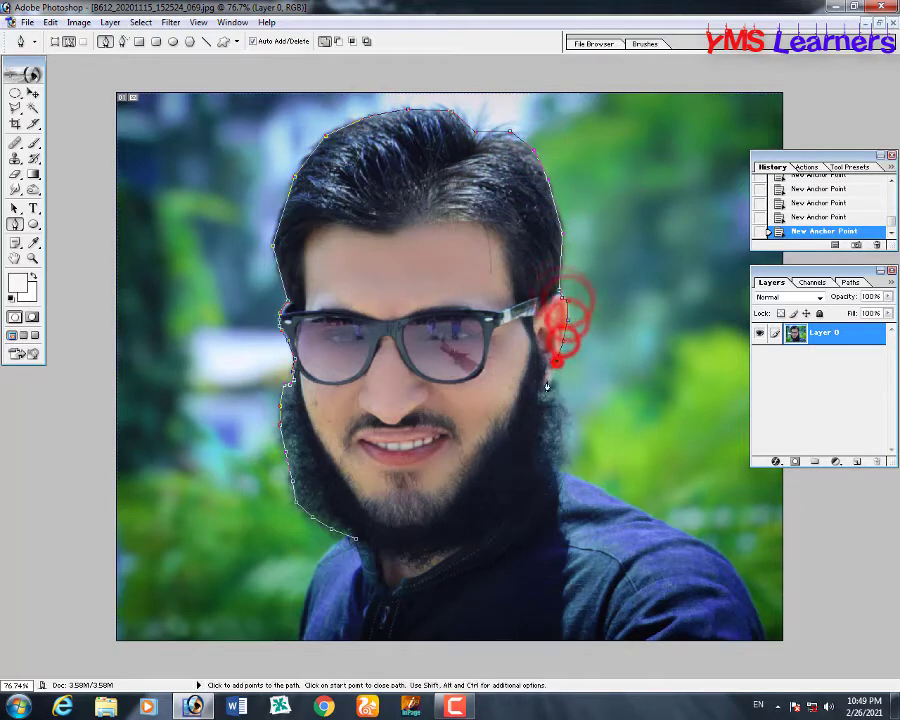
pyautogui.click(549, 383)
pyautogui.click(565, 425)
pyautogui.click(548, 488)
pyautogui.click(527, 510)
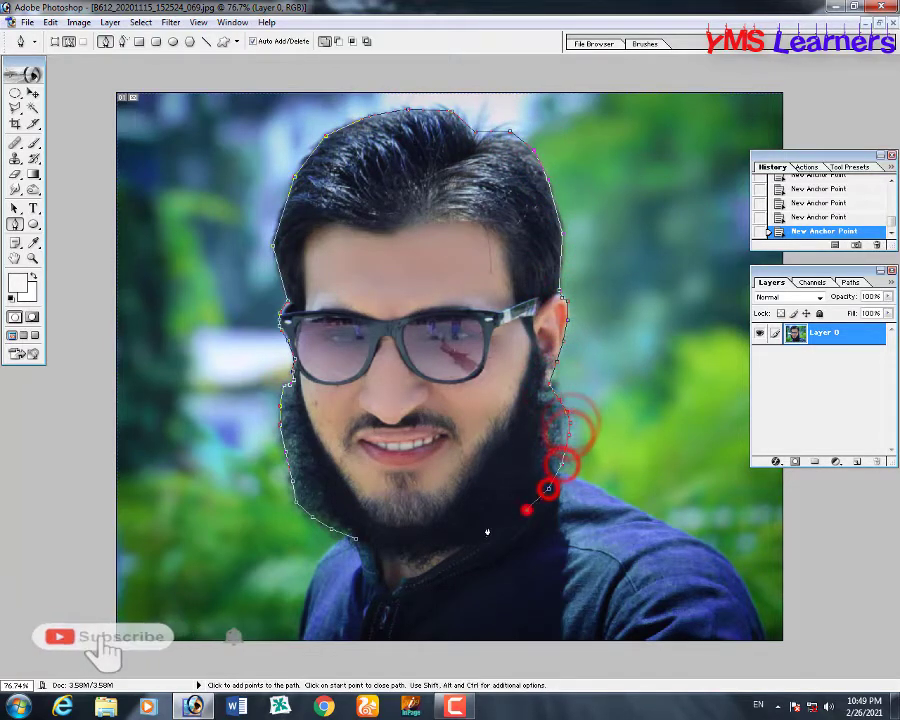
pyautogui.click(481, 533)
pyautogui.click(424, 551)
pyautogui.click(356, 538)
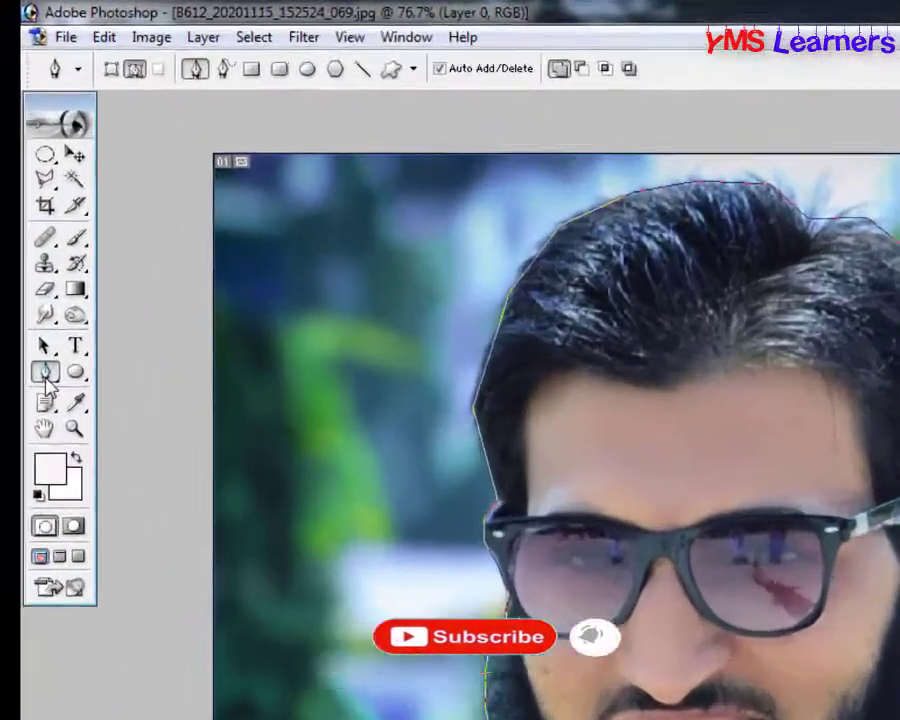
# Step: With the Add Anchor Point tool, reshape the path along the beard, jaw and left hair edge
pyautogui.rightClick(45, 378)
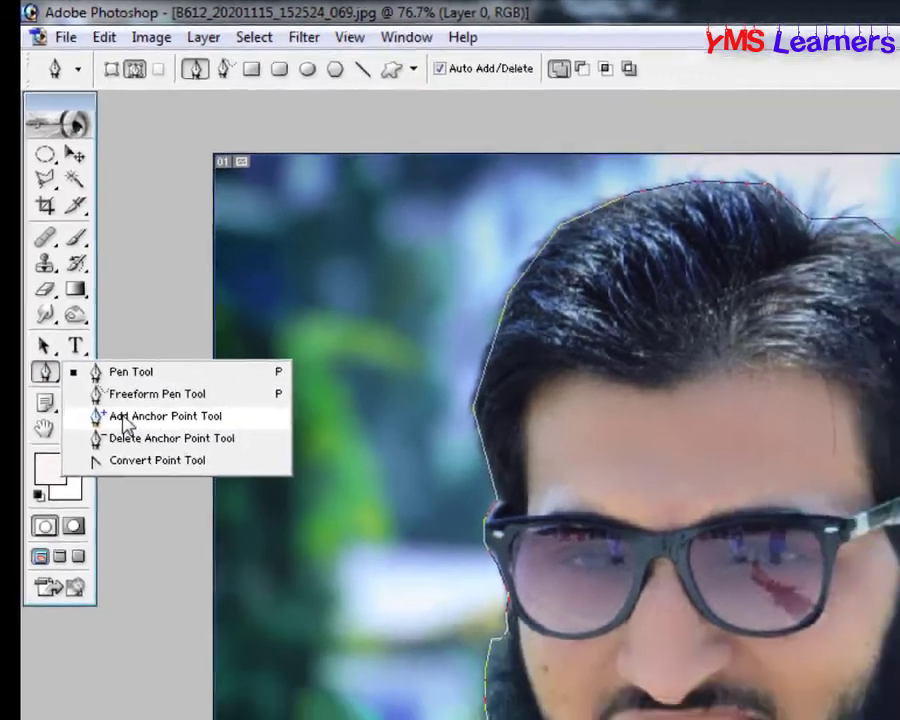
pyautogui.click(150, 479)
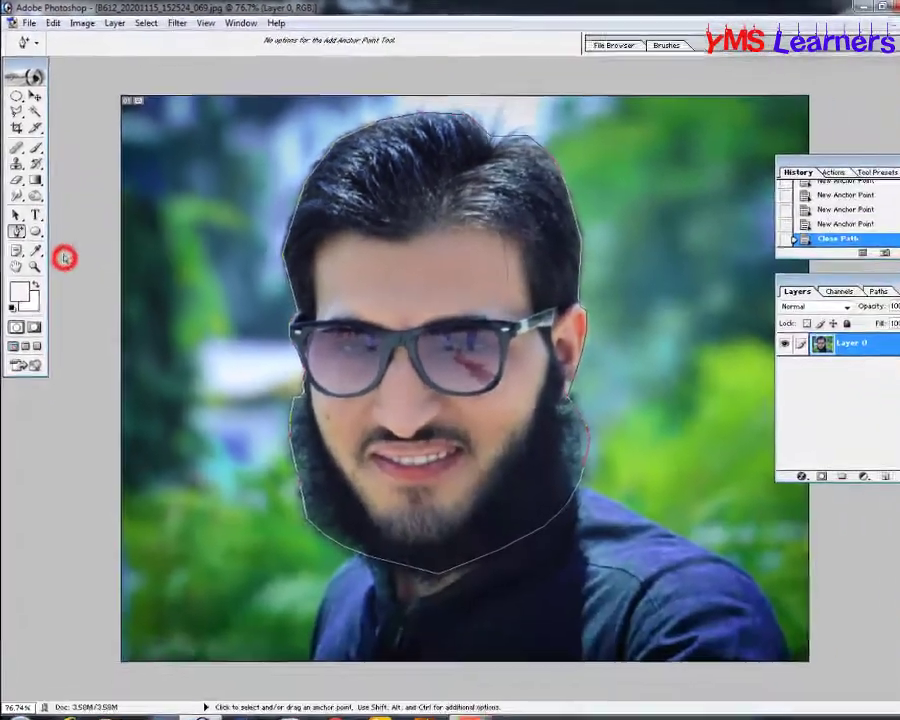
pyautogui.click(358, 545)
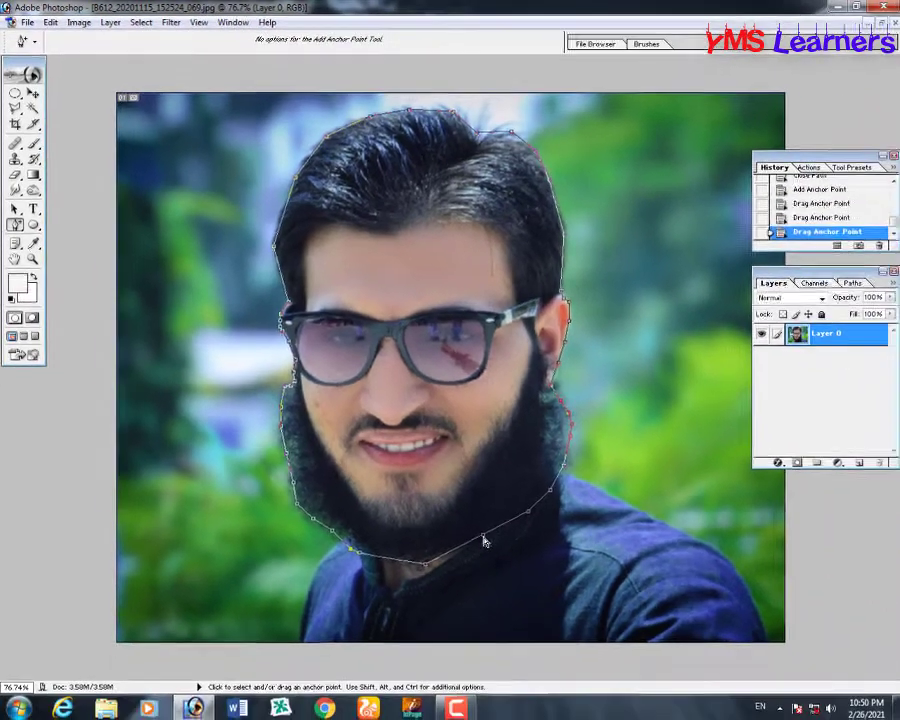
pyautogui.click(482, 537)
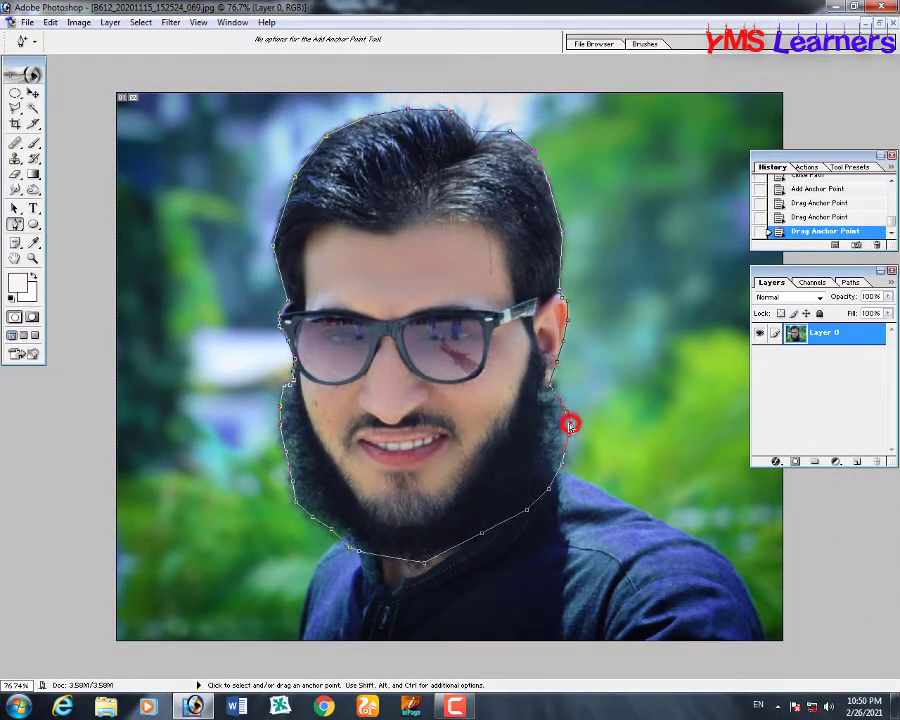
pyautogui.moveTo(563, 411); pyautogui.dragTo(567, 450)
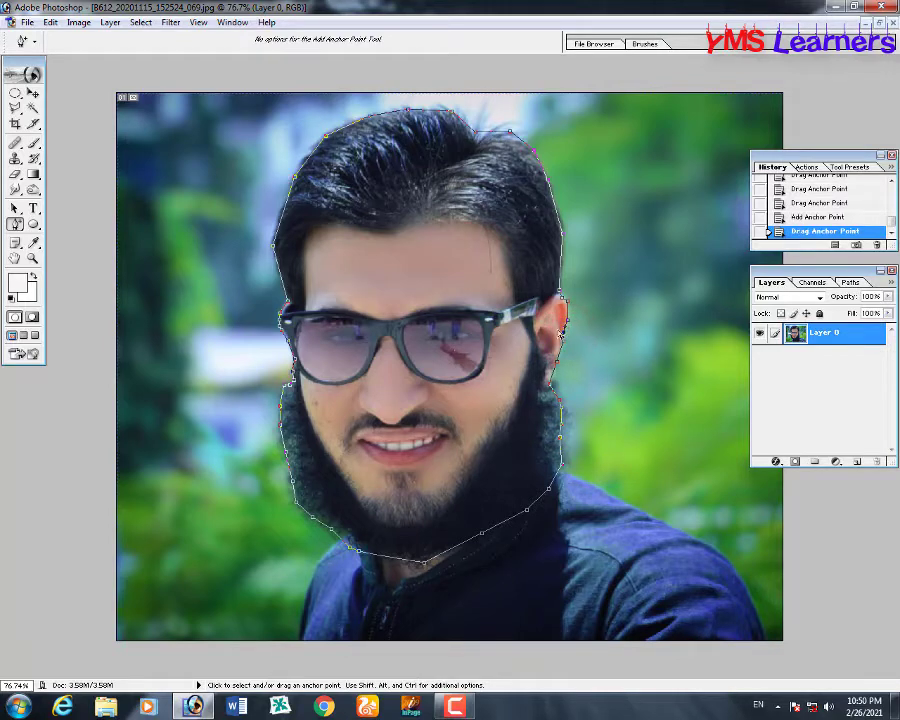
pyautogui.moveTo(281, 281); pyautogui.dragTo(282, 274)
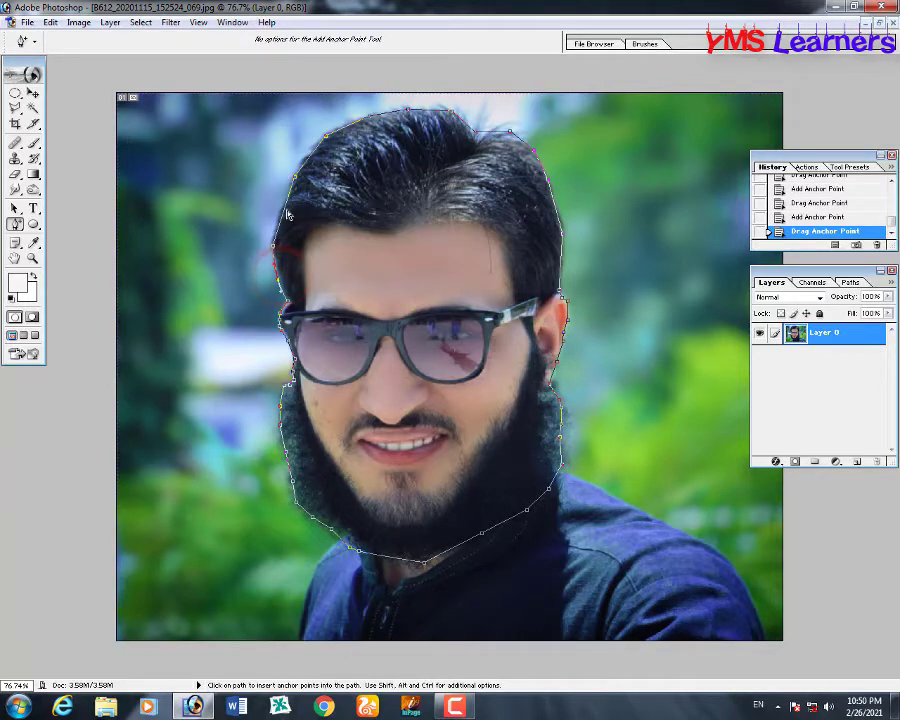
pyautogui.moveTo(281, 208); pyautogui.dragTo(279, 205)
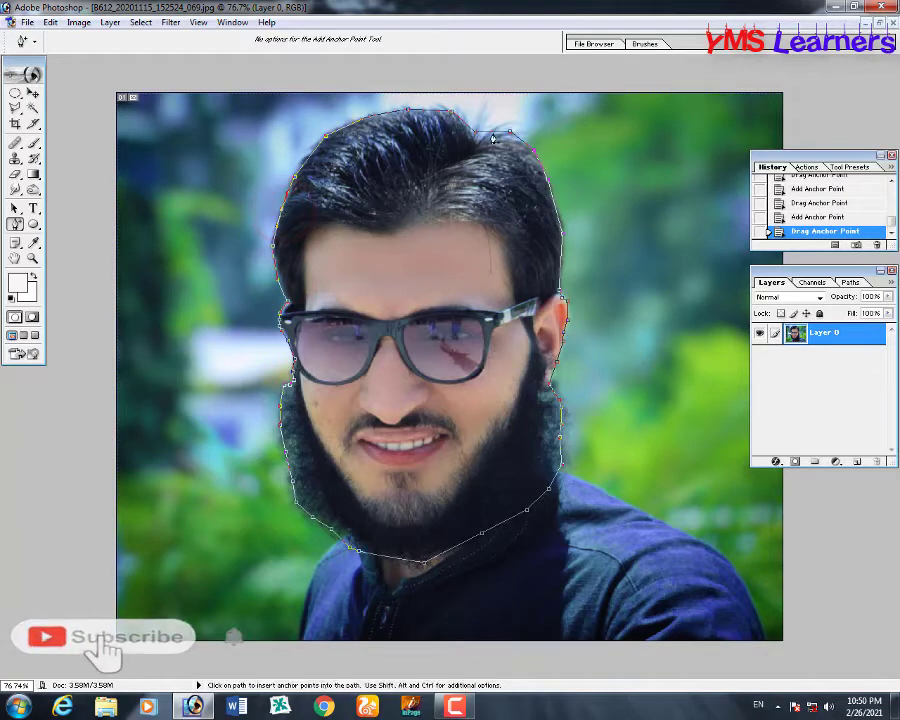
# Step: Add two anchors on the right hair edge and drag them to fit the outline
pyautogui.click(555, 205)
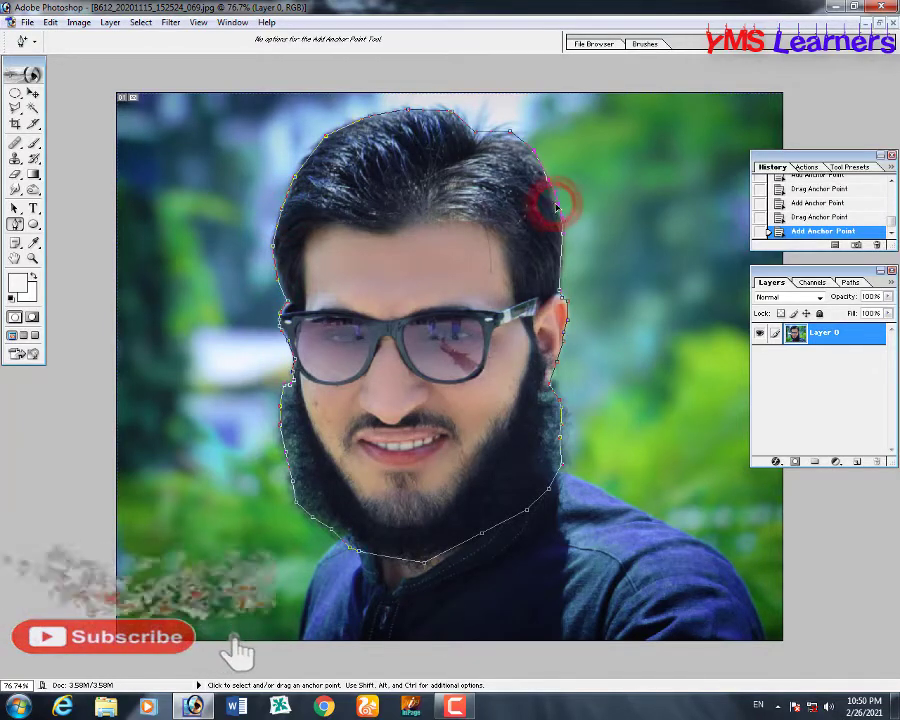
pyautogui.moveTo(555, 205); pyautogui.dragTo(555, 202)
pyautogui.click(559, 262)
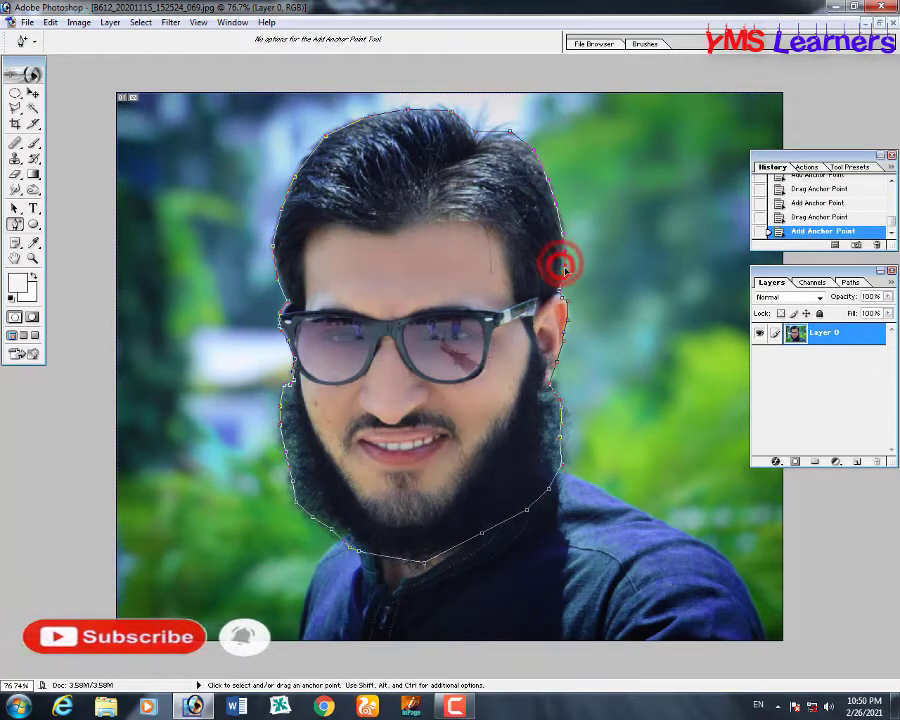
pyautogui.moveTo(563, 268); pyautogui.dragTo(560, 258)
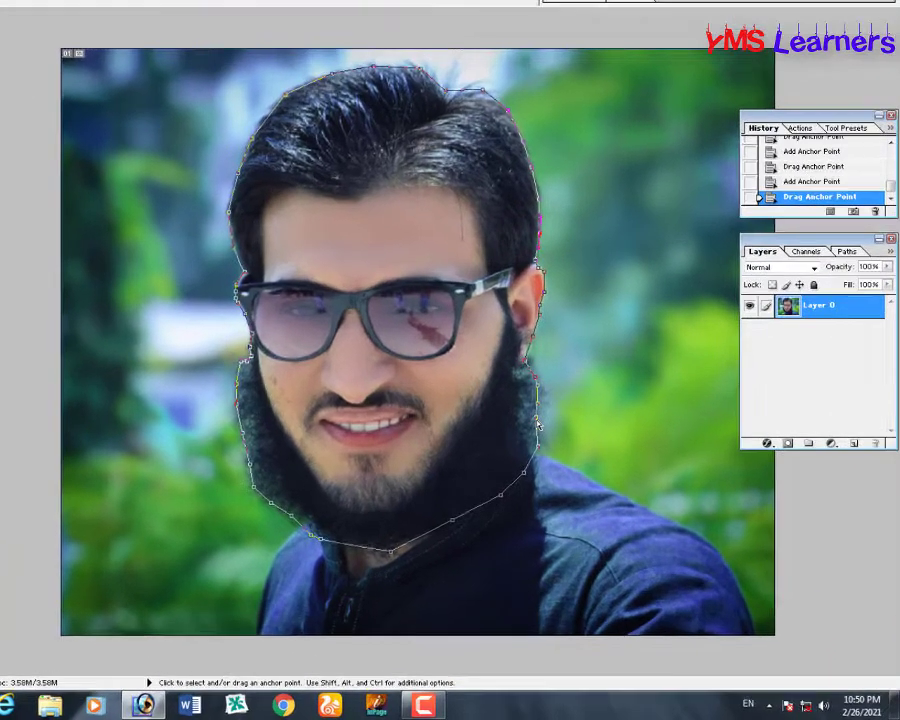
# Step: Make a selection from the head path with a 5-pixel feather radius
pyautogui.rightClick(561, 442)
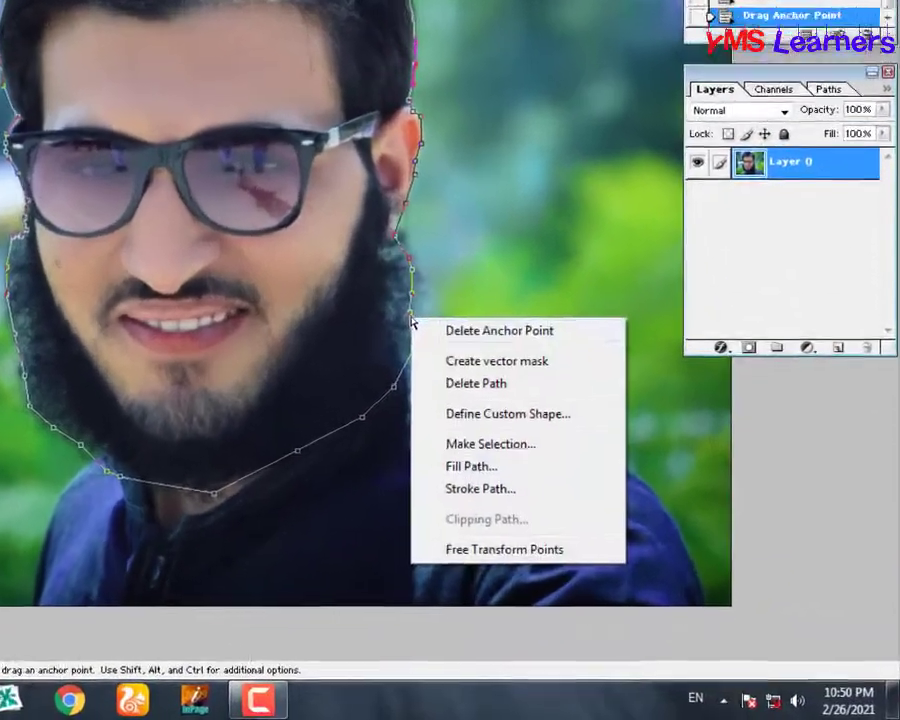
pyautogui.click(460, 436)
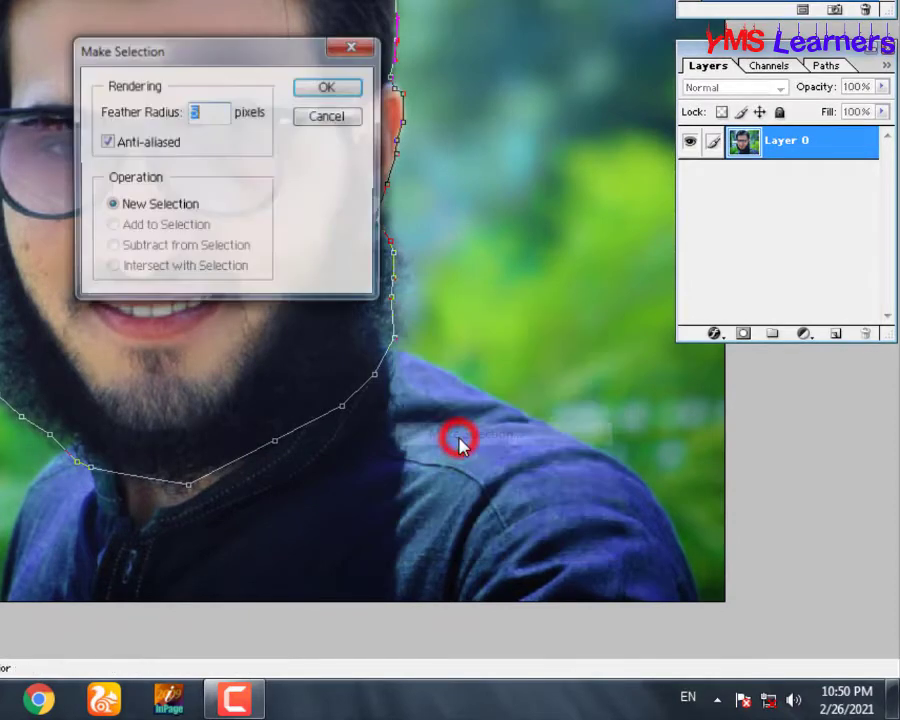
pyautogui.press('BackSpace')
pyautogui.write('5')
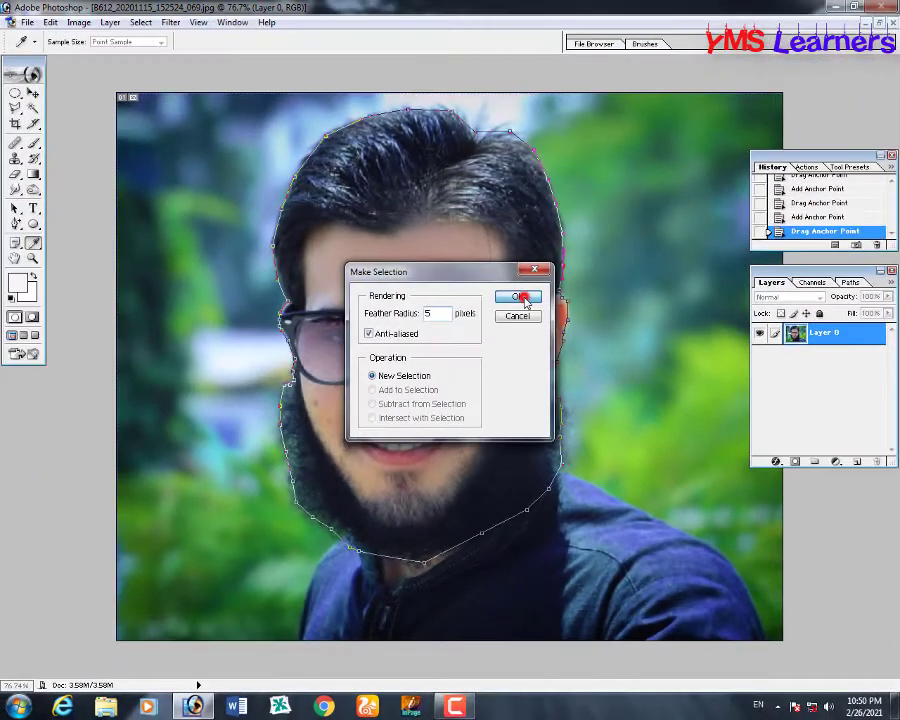
pyautogui.click(520, 298)
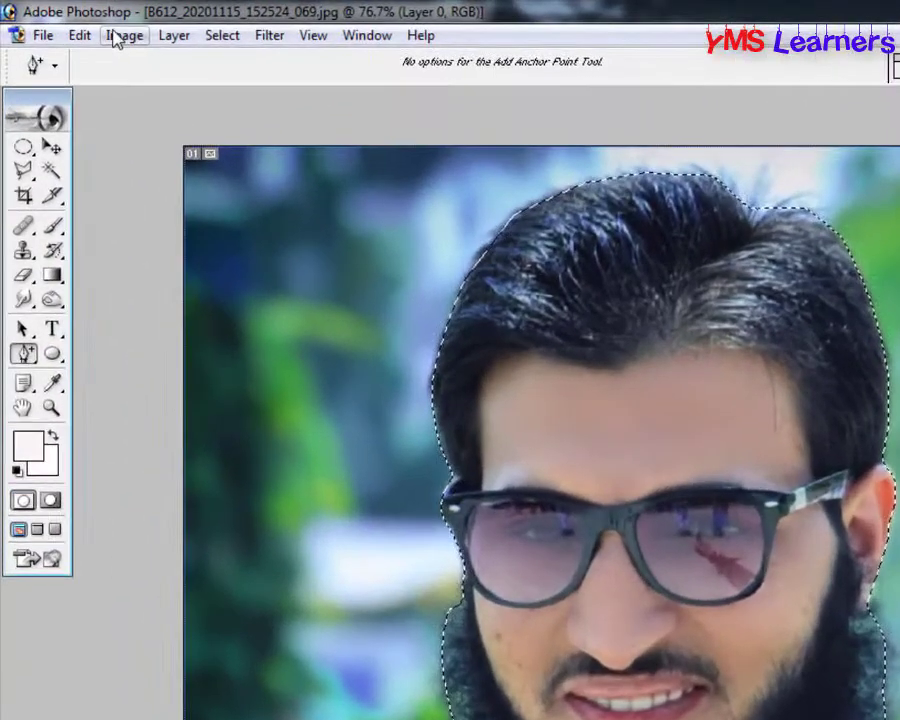
# Step: Apply a Threshold at level 109 to the selected head and beard
pyautogui.click(120, 36)
pyautogui.moveTo(139, 75)
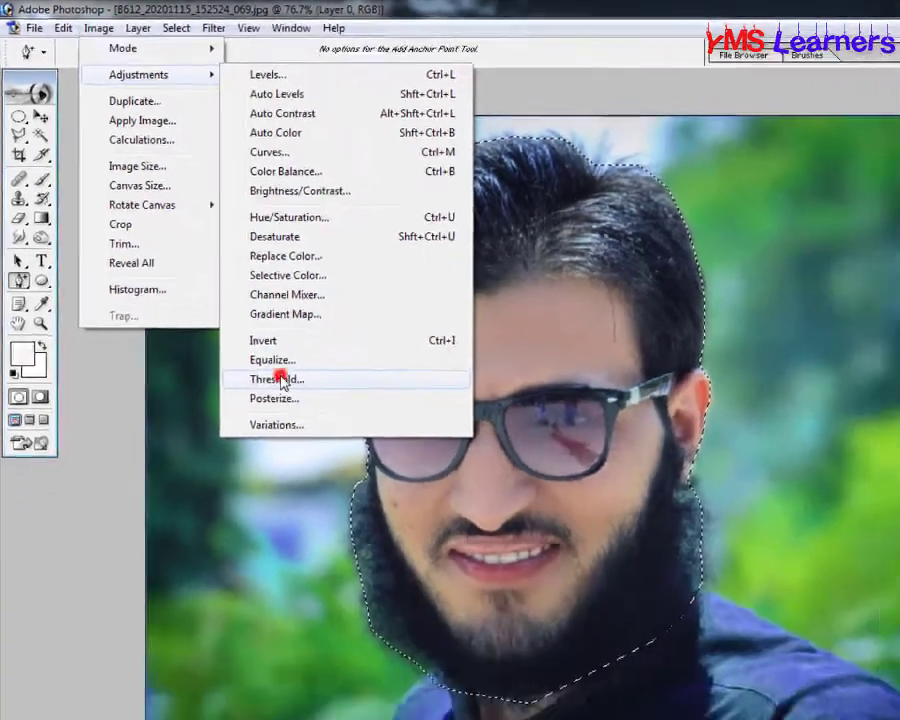
pyautogui.click(348, 478)
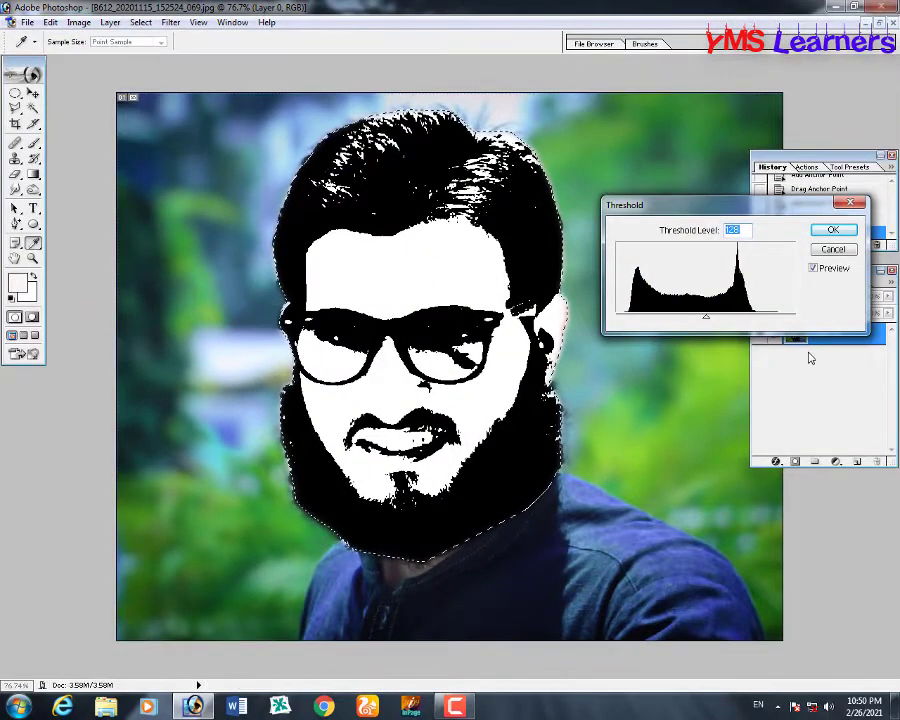
pyautogui.moveTo(707, 320); pyautogui.dragTo(694, 318)
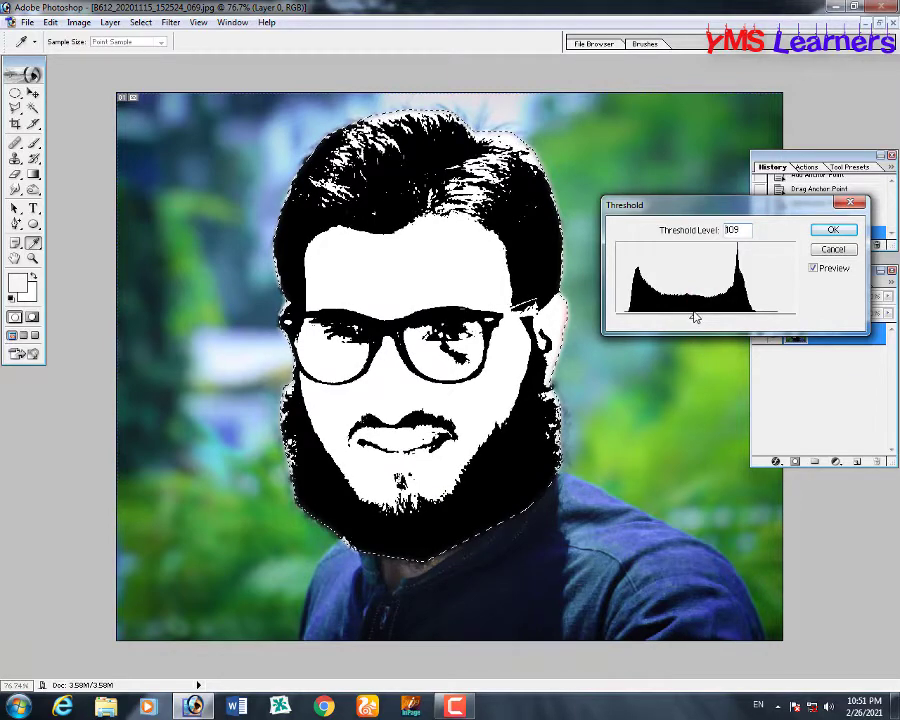
pyautogui.moveTo(695, 318); pyautogui.dragTo(694, 318)
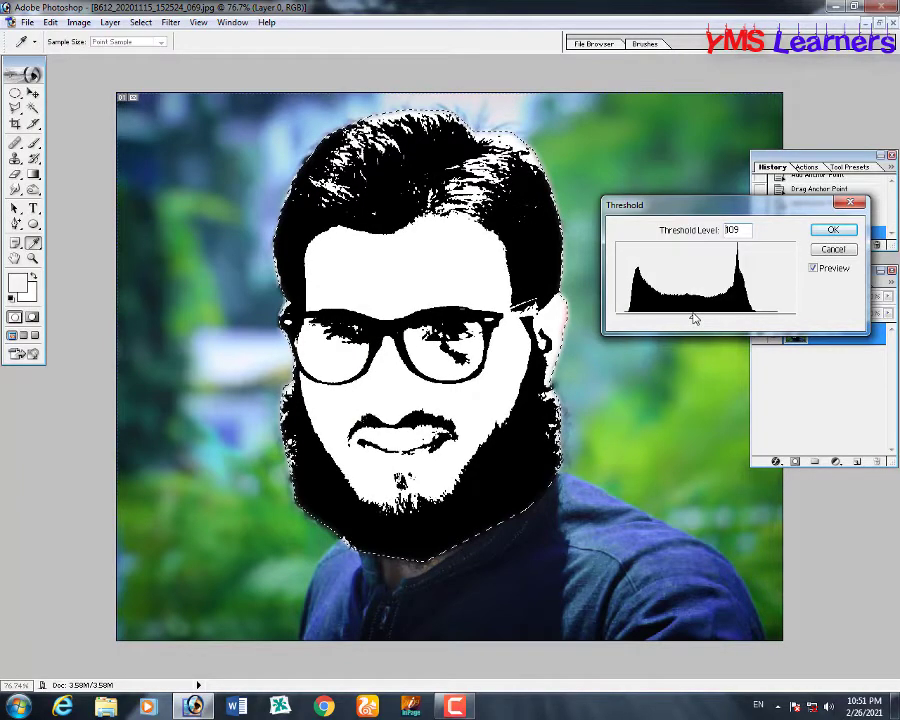
pyautogui.click(826, 231)
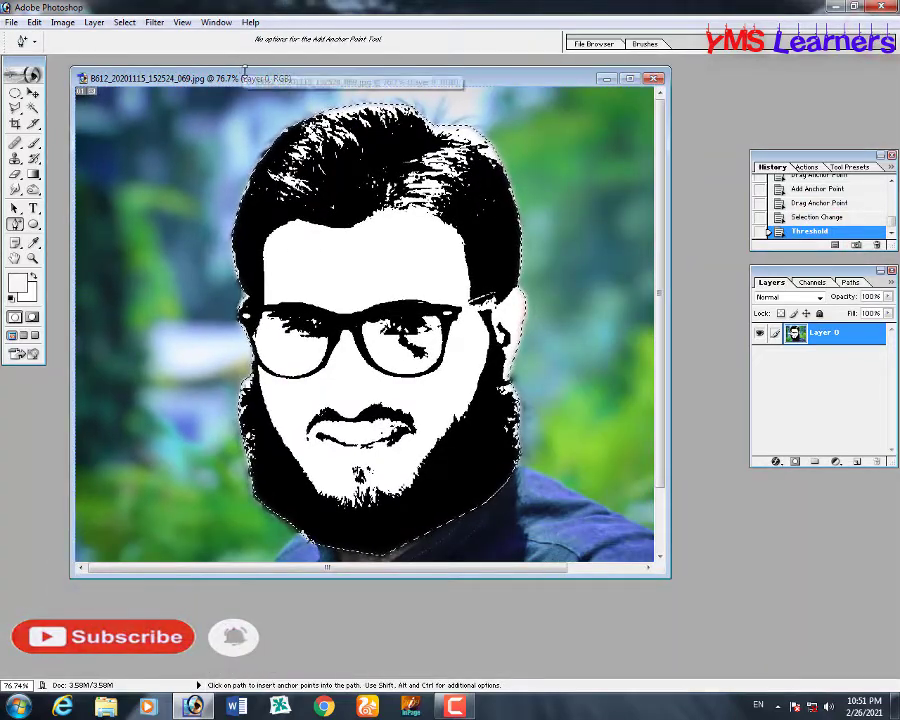
# Step: Move the portrait window aside and create a new blank RGB document, Untitled-1
pyautogui.moveTo(246, 77); pyautogui.dragTo(379, 146)
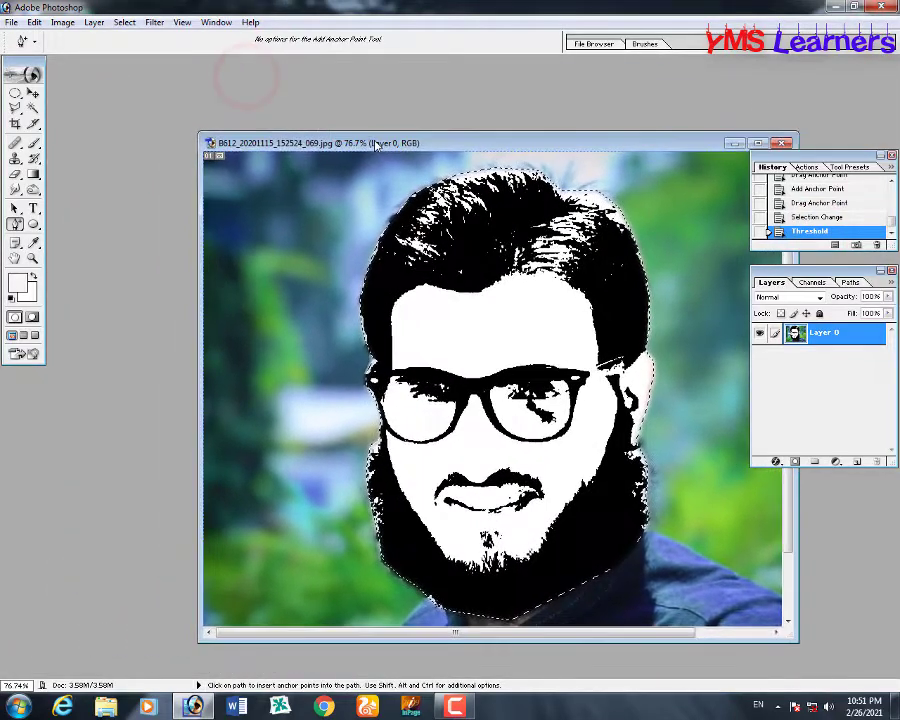
pyautogui.click(13, 18)
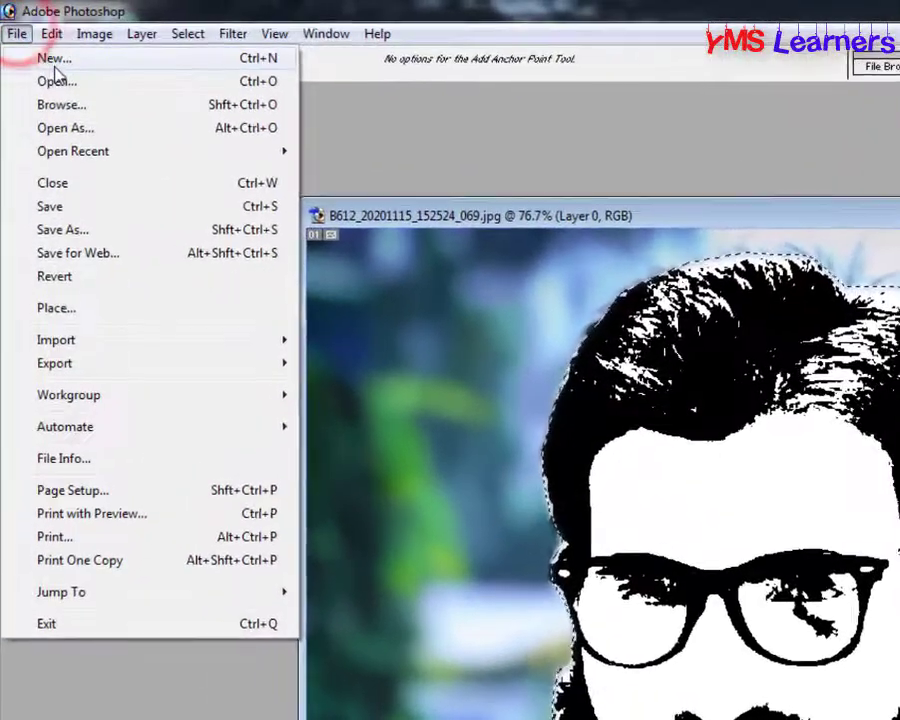
pyautogui.click(35, 42)
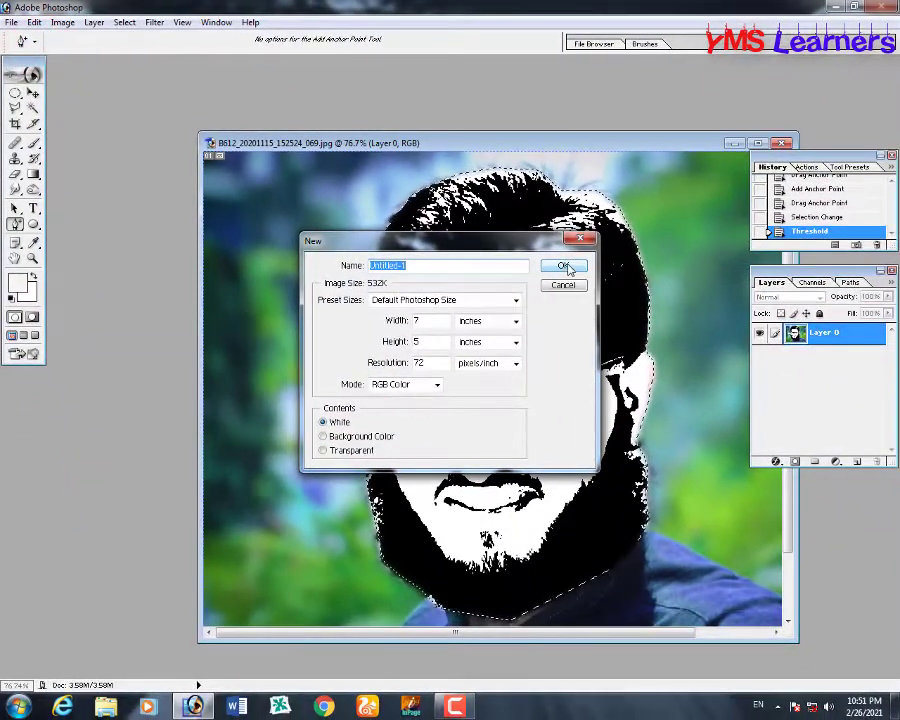
pyautogui.click(566, 262)
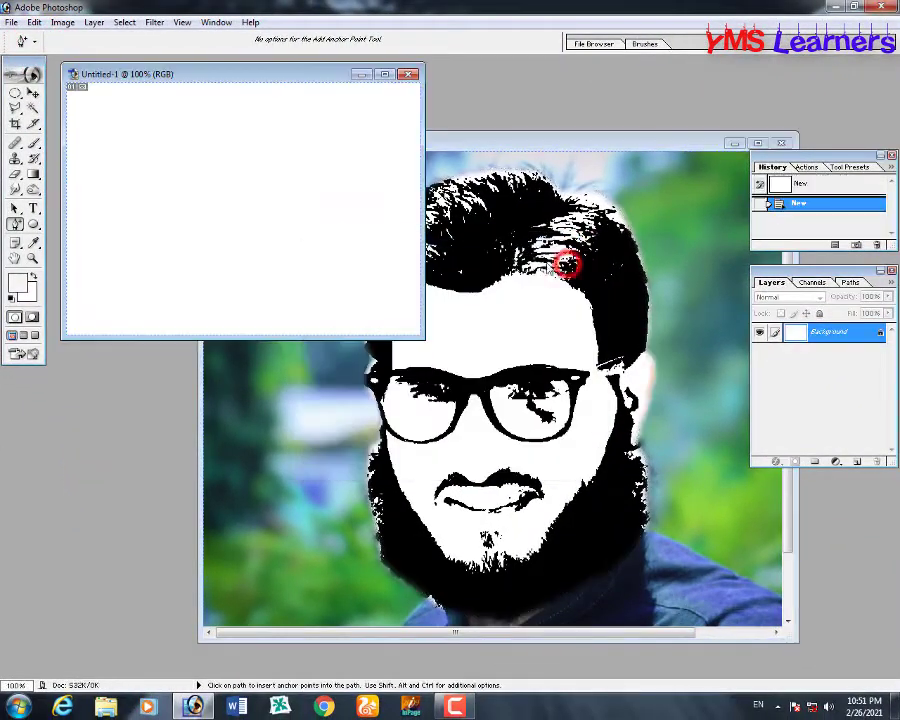
# Step: Maximize Untitled-1 and convert its Background into editable Layer 0
pyautogui.moveTo(331, 82); pyautogui.dragTo(450, 173)
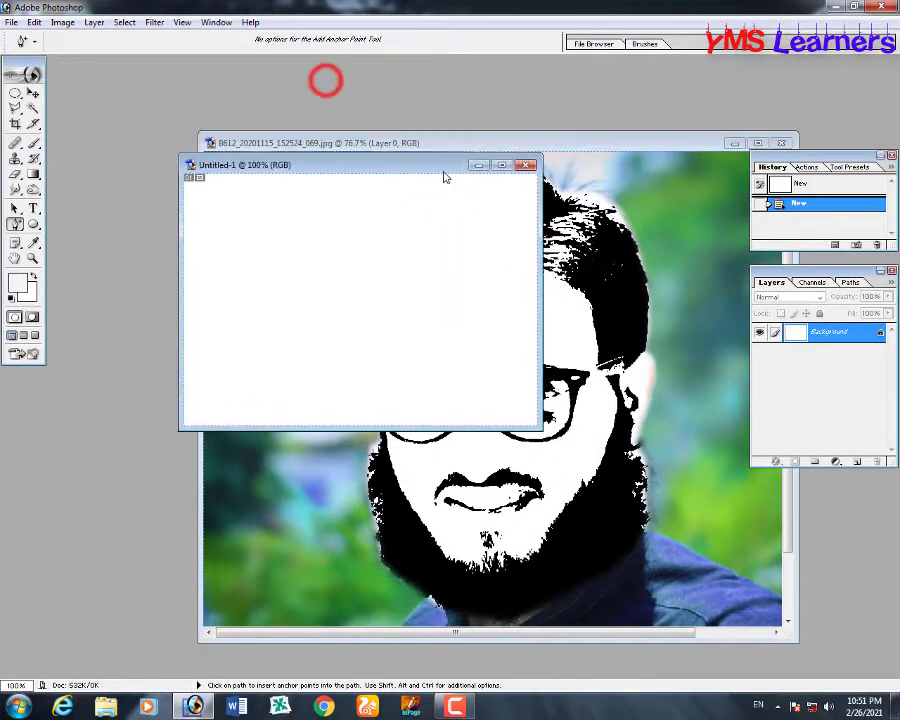
pyautogui.click(500, 166)
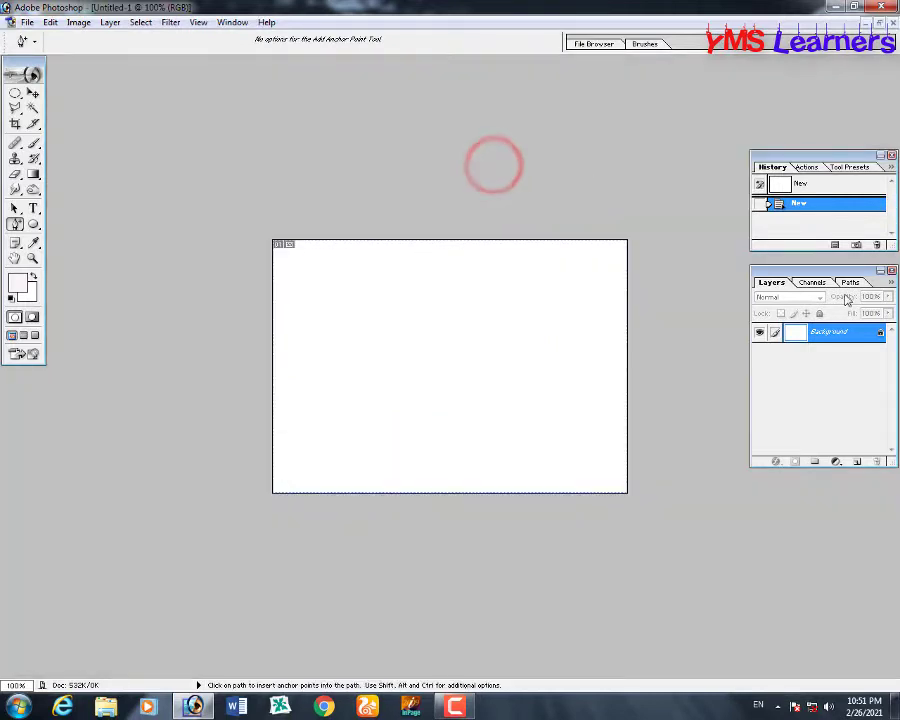
pyautogui.doubleClick(880, 336)
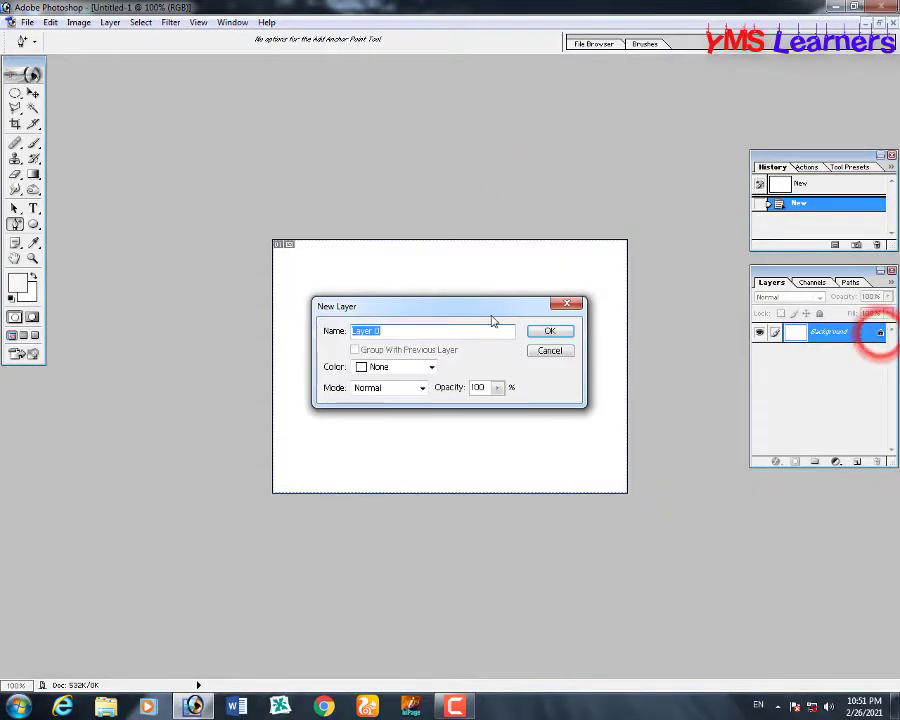
pyautogui.click(551, 333)
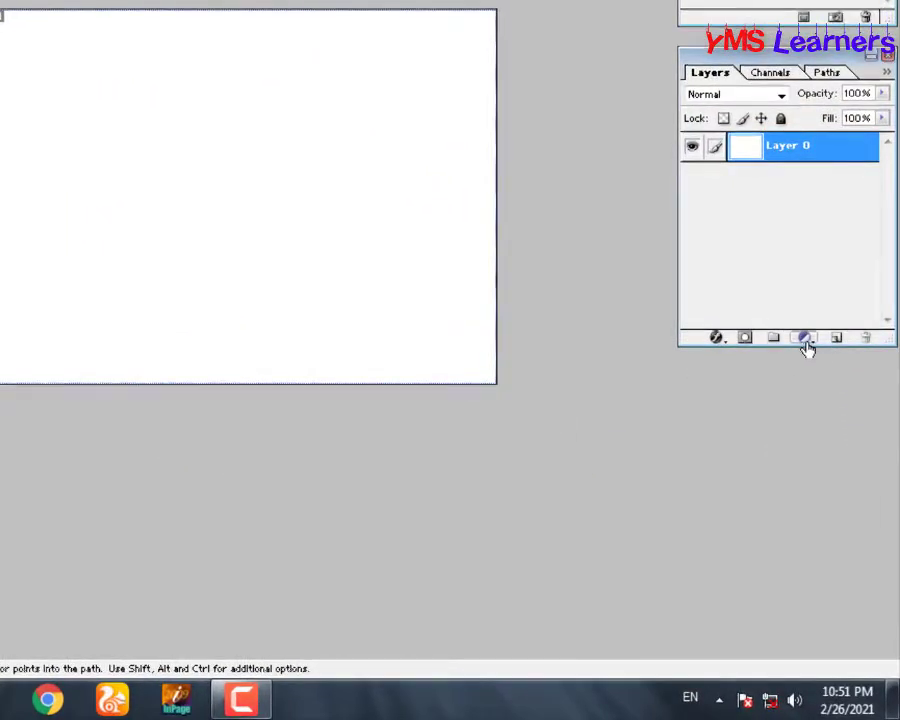
# Step: Add a Gradient Fill layer using the Black, White gradient
pyautogui.click(806, 341)
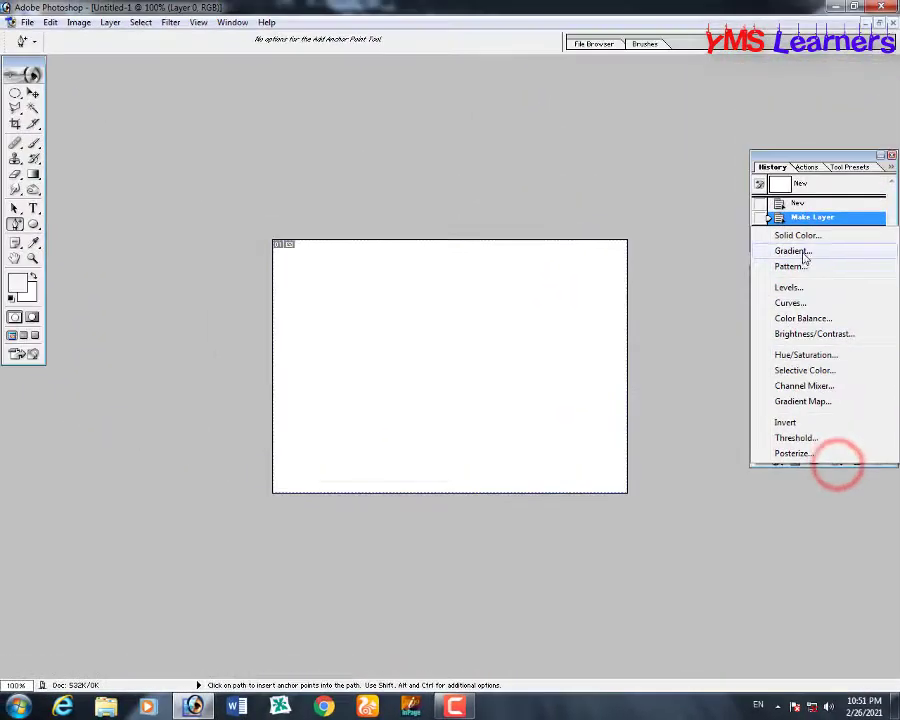
pyautogui.click(803, 257)
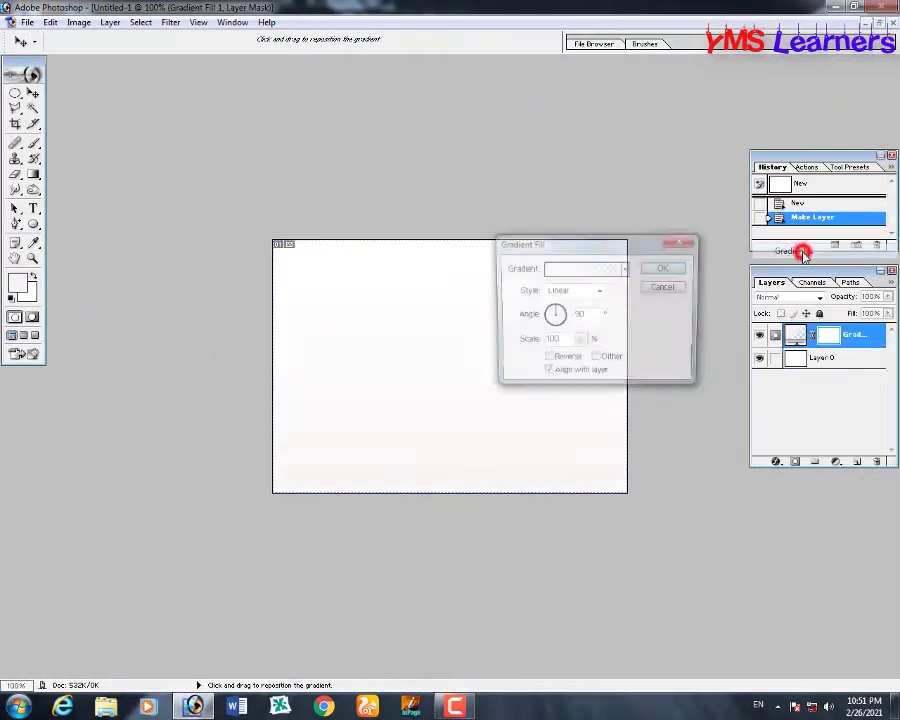
pyautogui.click(616, 268)
pyautogui.click(531, 315)
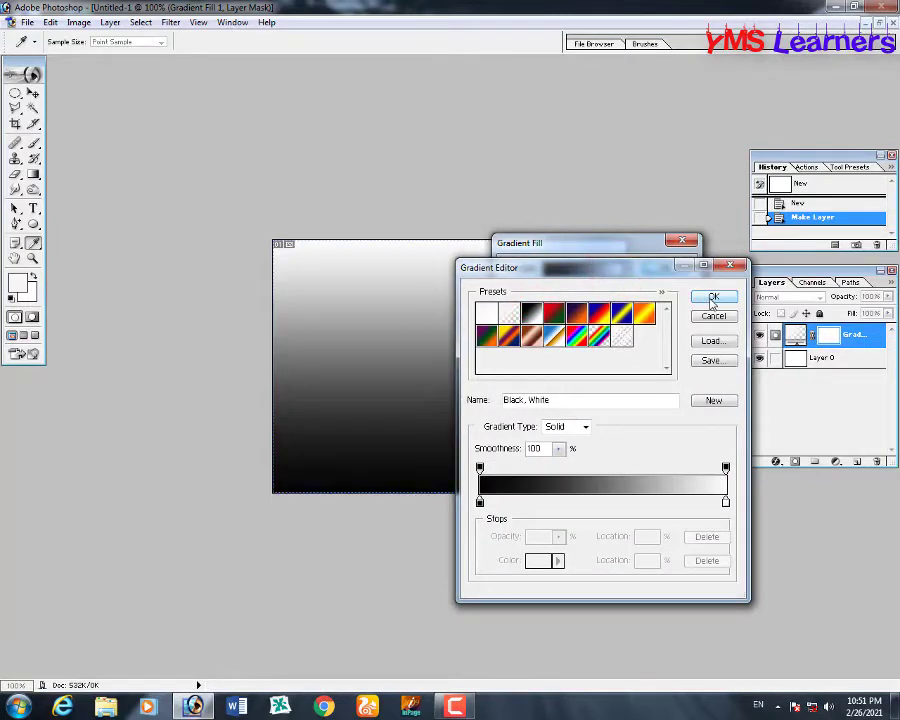
pyautogui.click(713, 298)
# Step: Set the gradient to Radial style, 32° angle, Reverse ticked and a larger scale
pyautogui.click(599, 291)
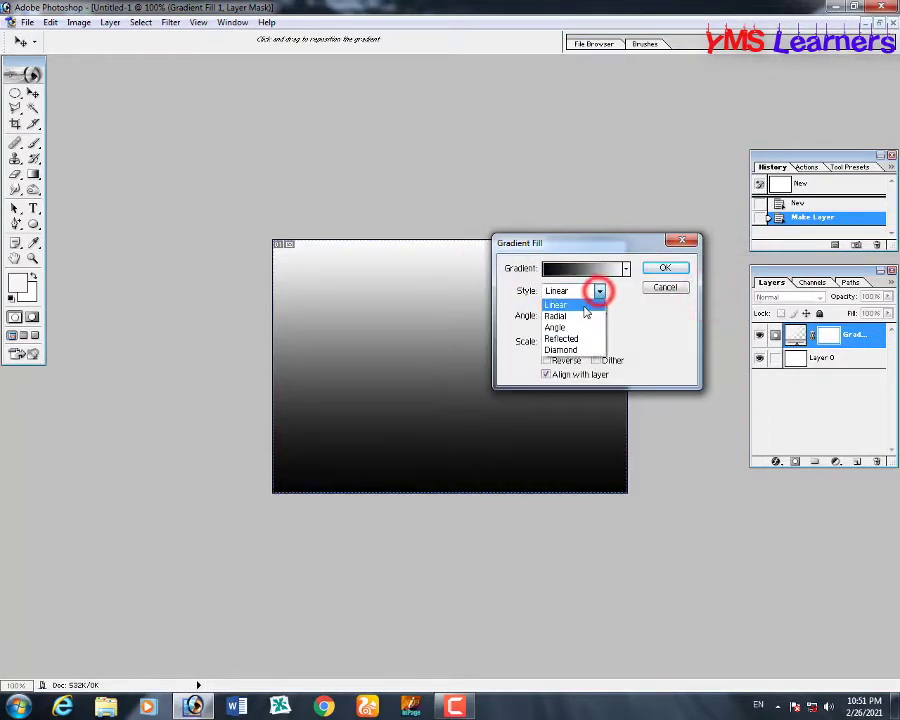
pyautogui.click(553, 316)
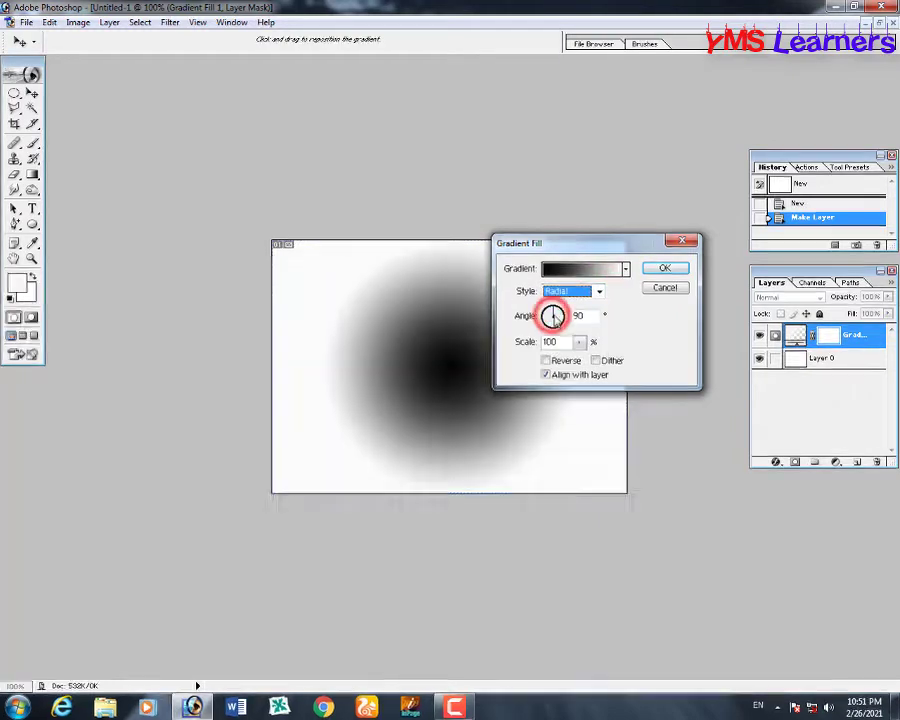
pyautogui.doubleClick(596, 315)
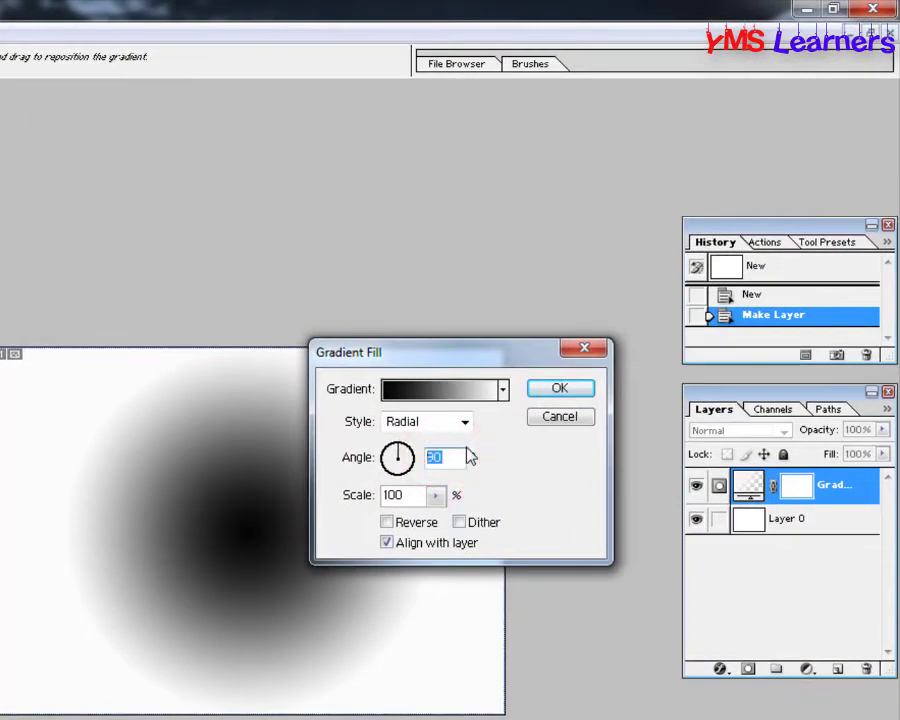
pyautogui.write('32')
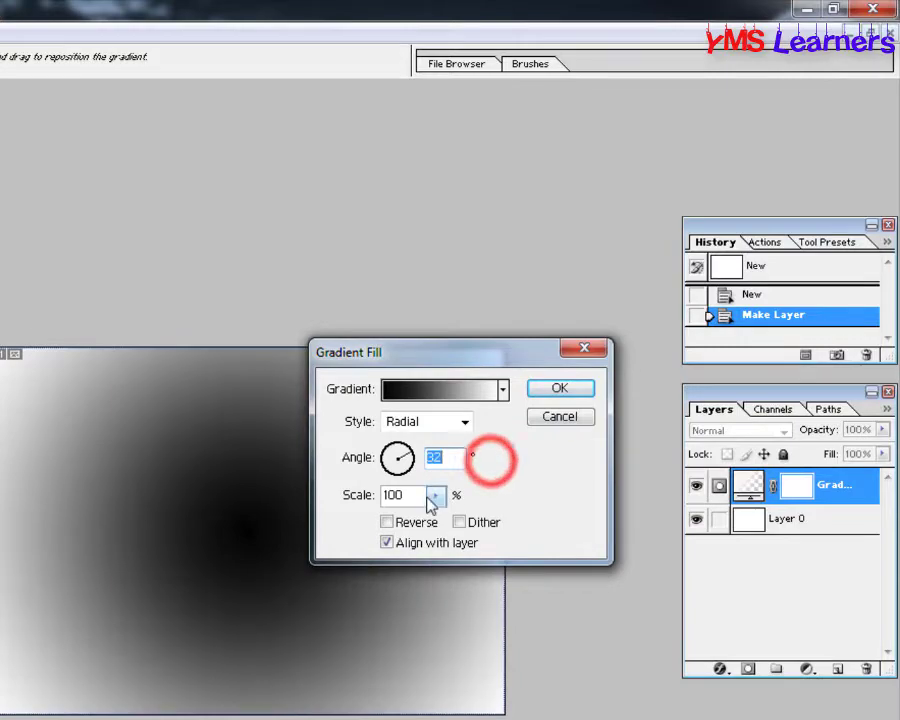
pyautogui.click(387, 520)
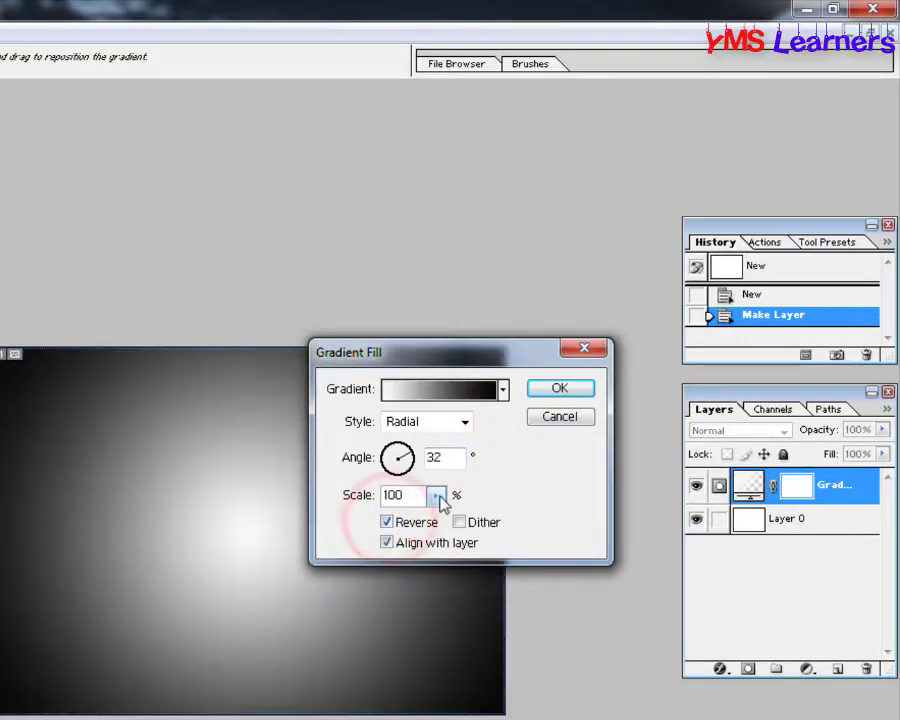
pyautogui.click(436, 496)
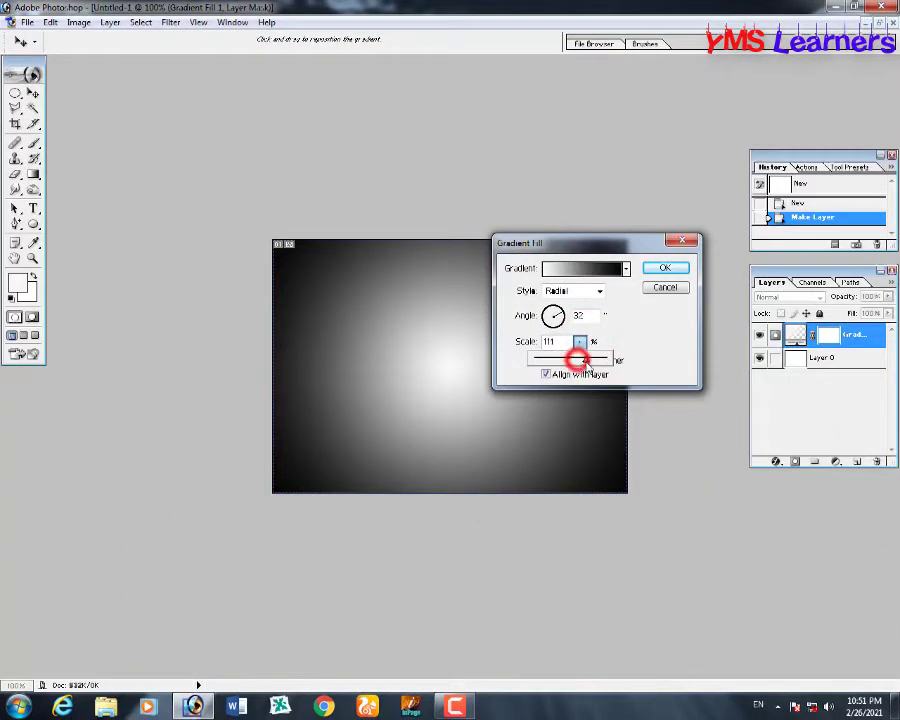
pyautogui.moveTo(594, 361); pyautogui.dragTo(606, 367)
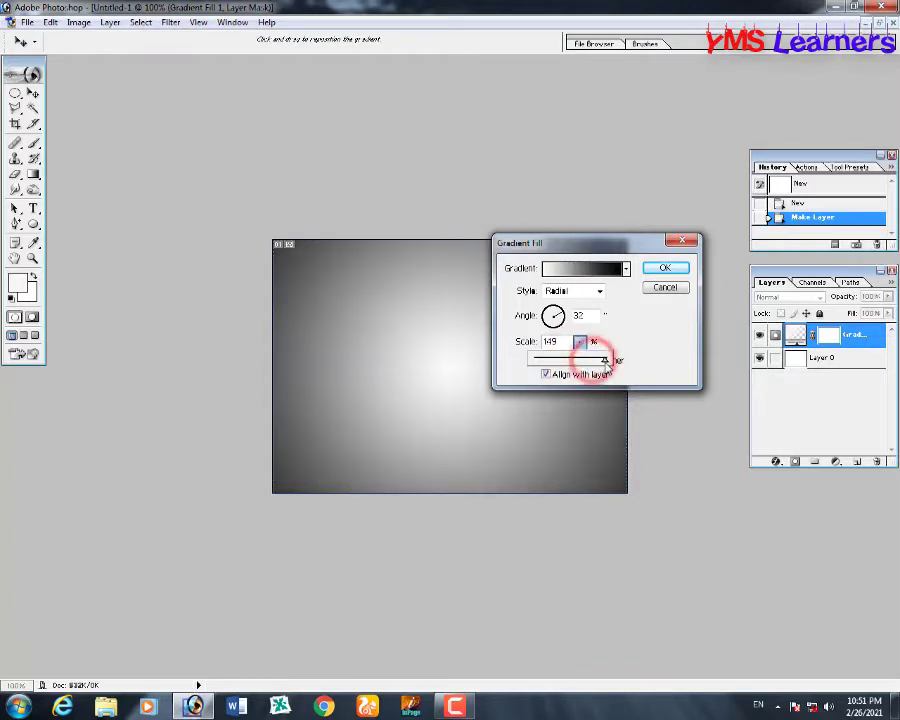
pyautogui.click(666, 268)
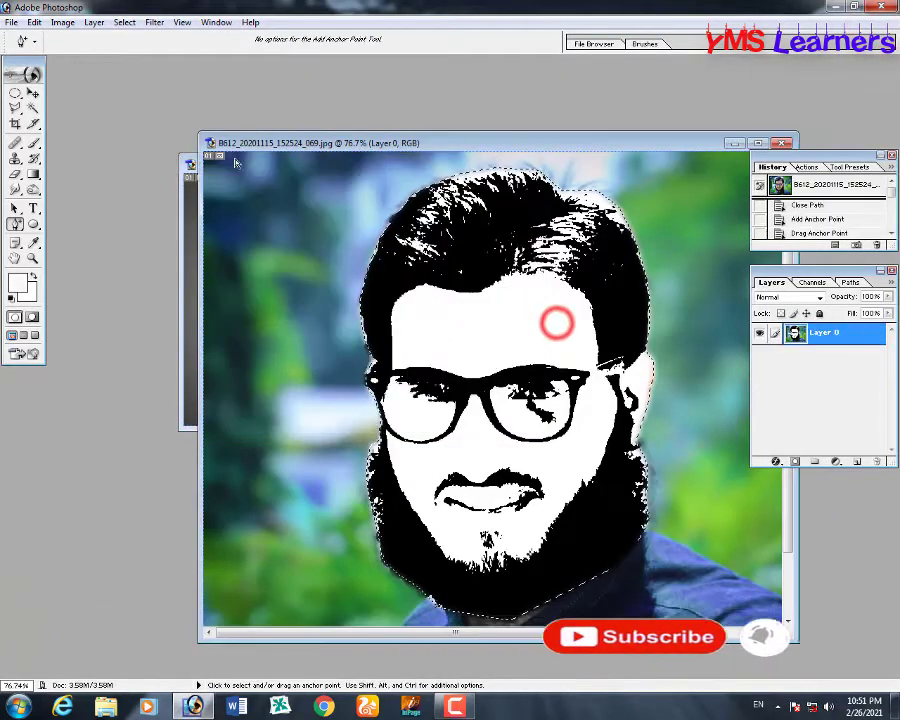
# Step: Drag the selected stencil head with the Move tool into Untitled-1
pyautogui.moveTo(258, 149); pyautogui.dragTo(310, 240)
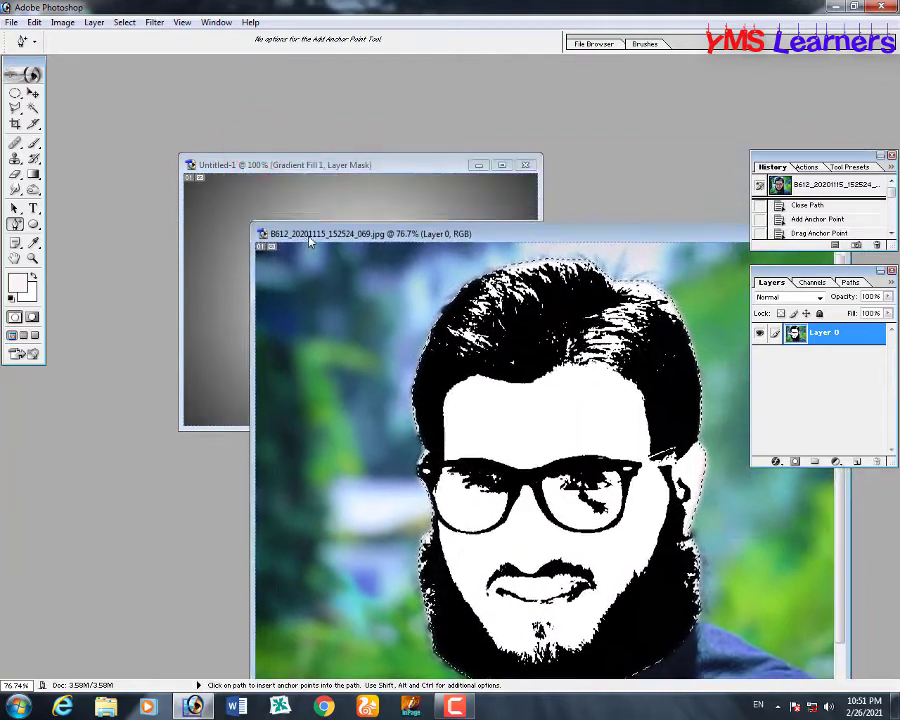
pyautogui.click(33, 92)
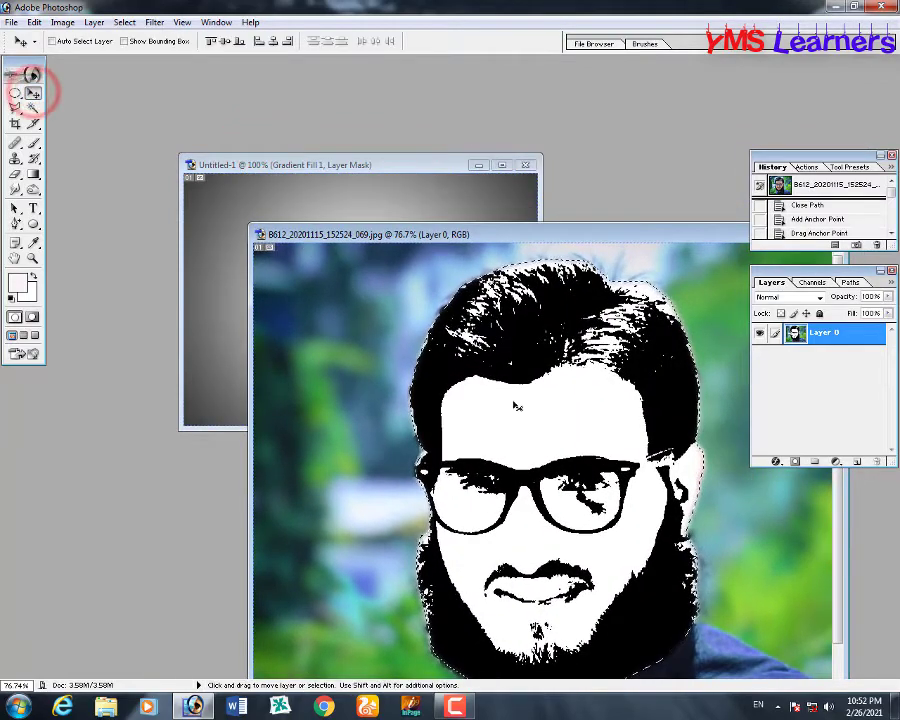
pyautogui.moveTo(406, 237); pyautogui.dragTo(441, 294)
pyautogui.moveTo(551, 443)
pyautogui.mouseDown()
pyautogui.moveTo(370, 250)
pyautogui.moveTo(440, 302)
pyautogui.mouseUp()
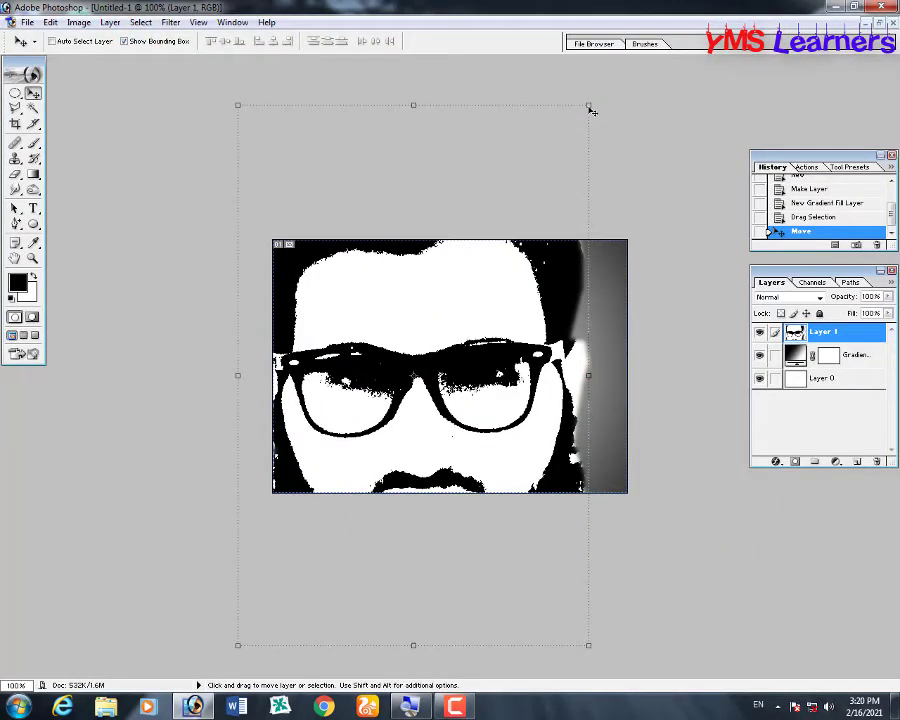
# Step: Free Transform the head down to about 34% and centre it over the glow
pyautogui.moveTo(591, 104); pyautogui.dragTo(405, 387)
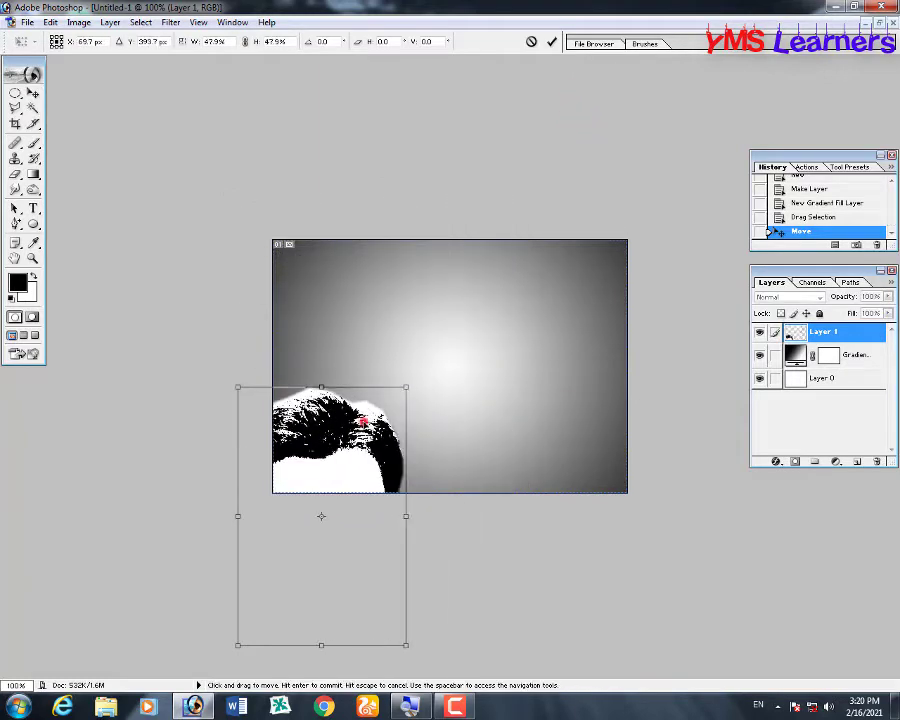
pyautogui.moveTo(363, 421); pyautogui.dragTo(487, 267)
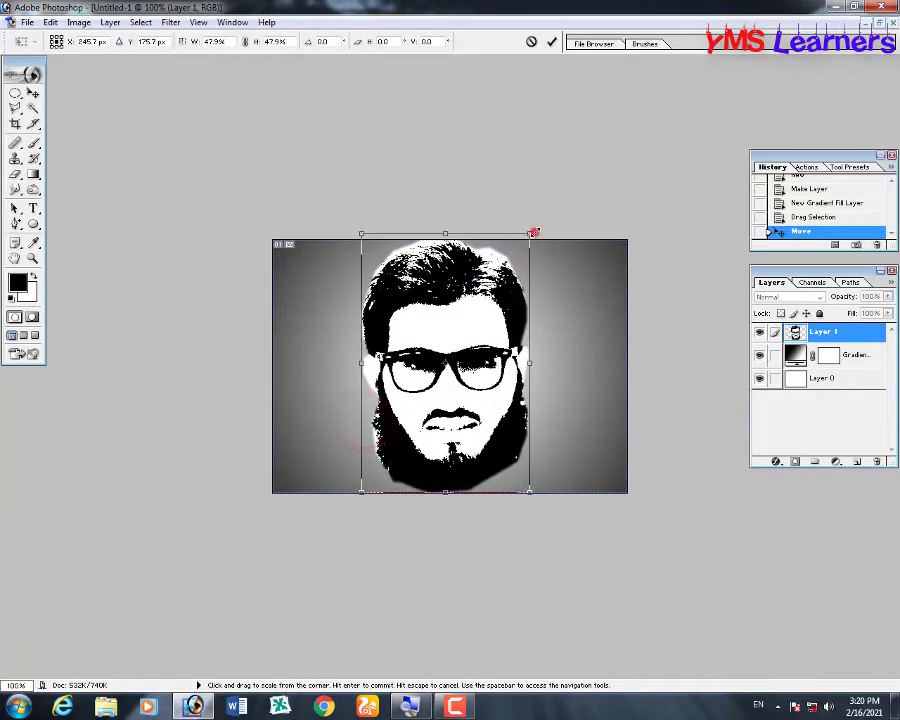
pyautogui.moveTo(534, 232); pyautogui.dragTo(509, 266)
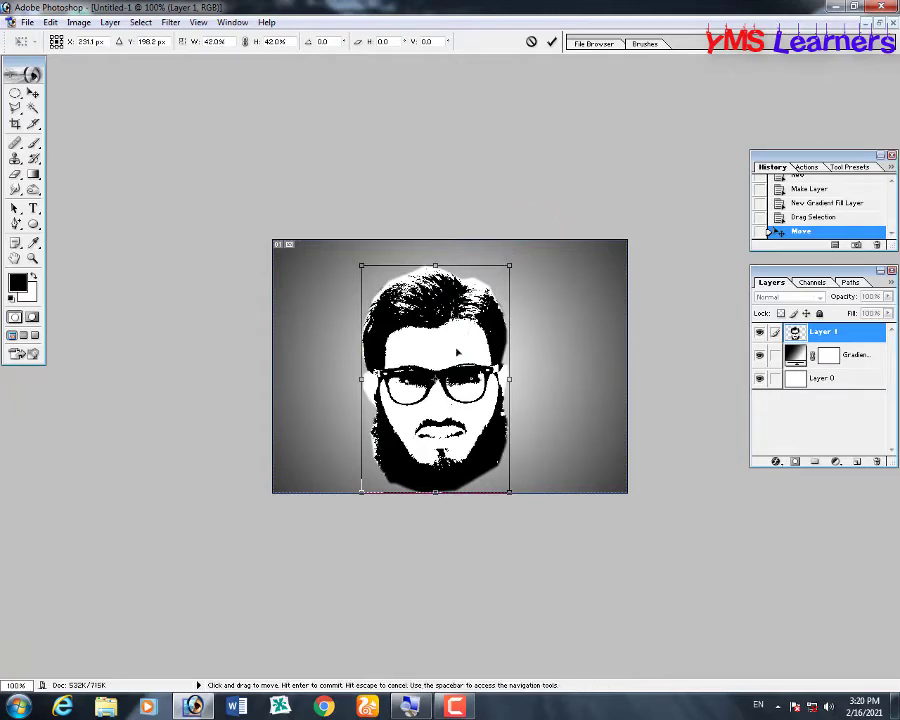
pyautogui.moveTo(457, 352); pyautogui.dragTo(462, 335)
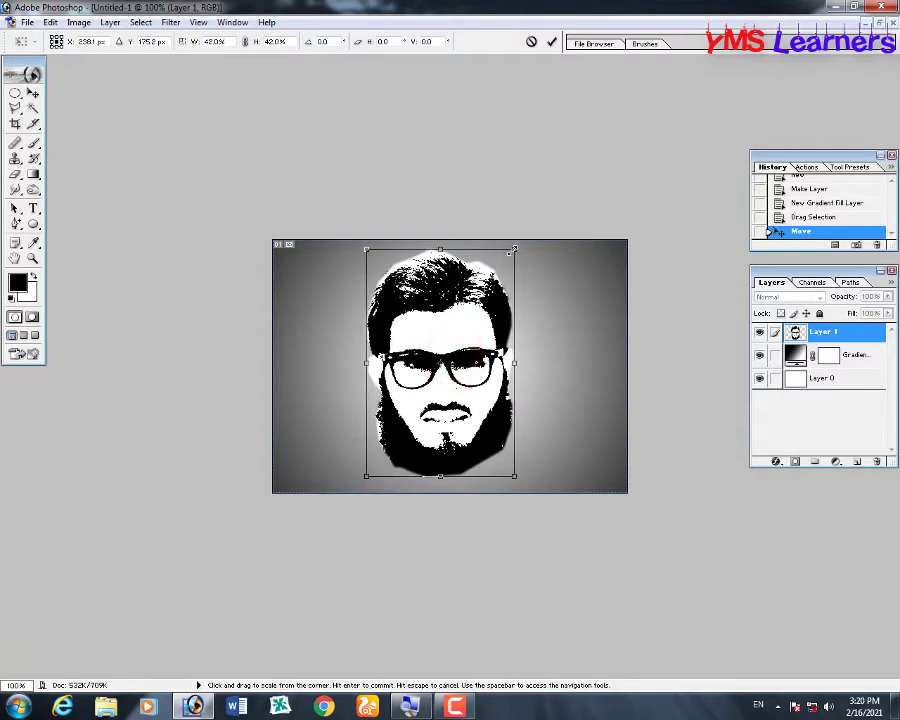
pyautogui.moveTo(513, 248); pyautogui.dragTo(486, 291)
pyautogui.moveTo(447, 350); pyautogui.dragTo(467, 340)
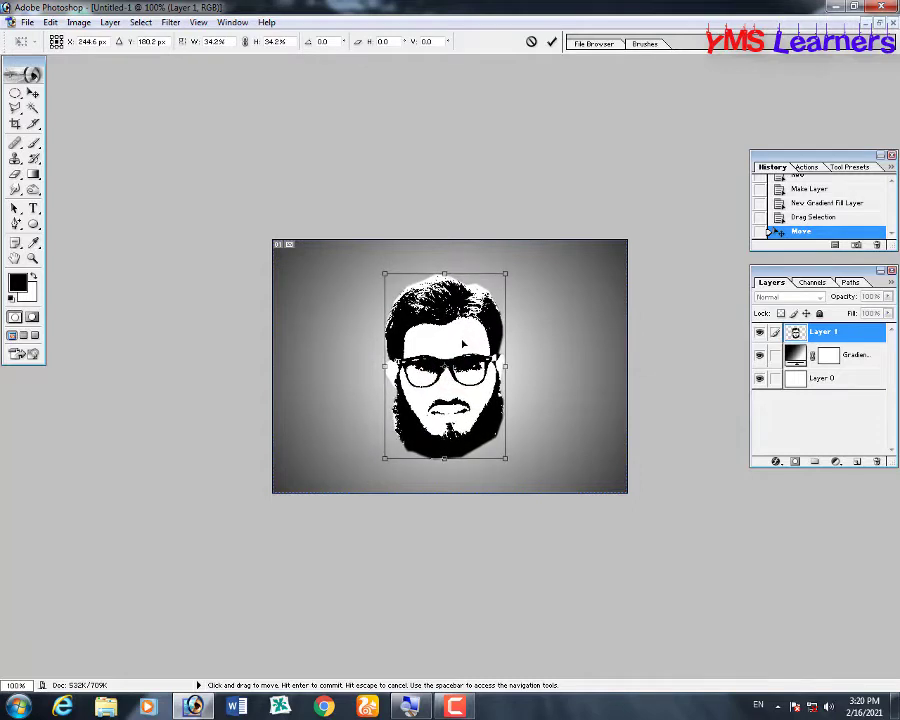
pyautogui.click(551, 44)
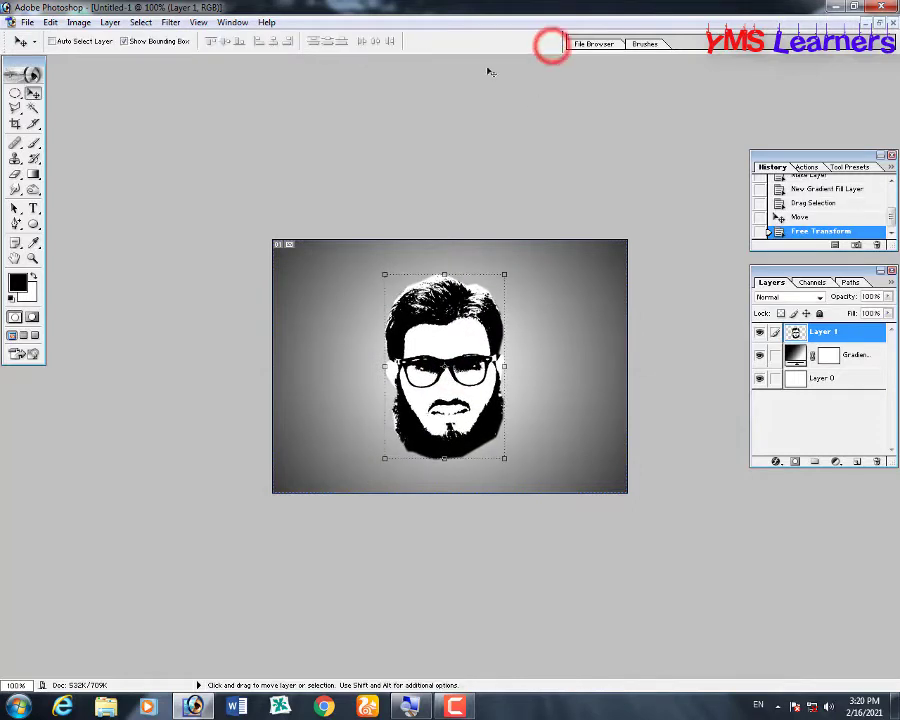
# Step: Hide the bounding box, set Layer 1 to Multiply, nudge it left and add empty Layer 2
pyautogui.click(125, 42)
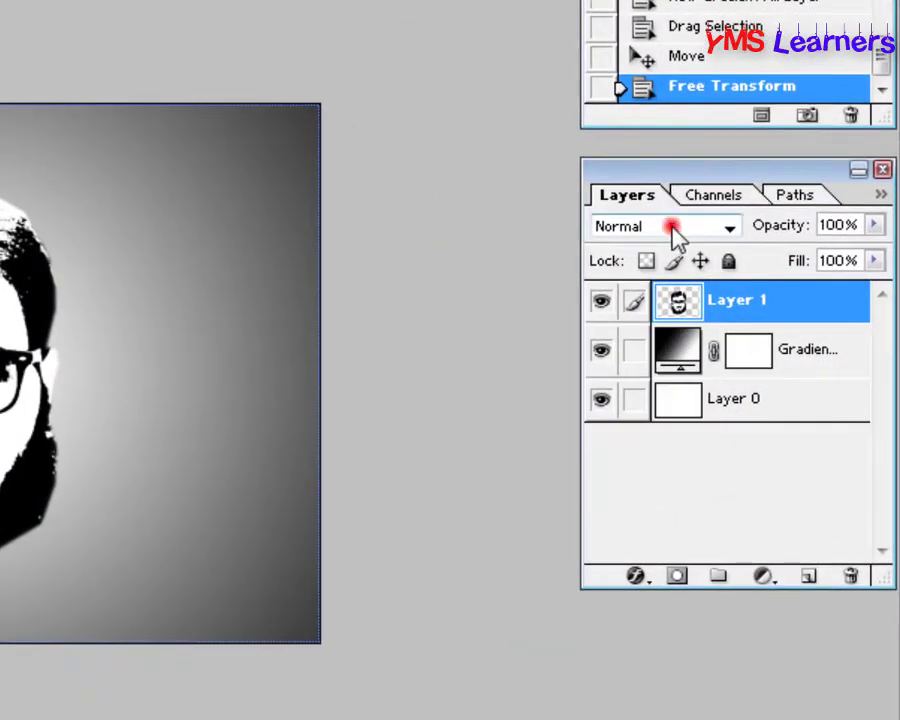
pyautogui.click(672, 229)
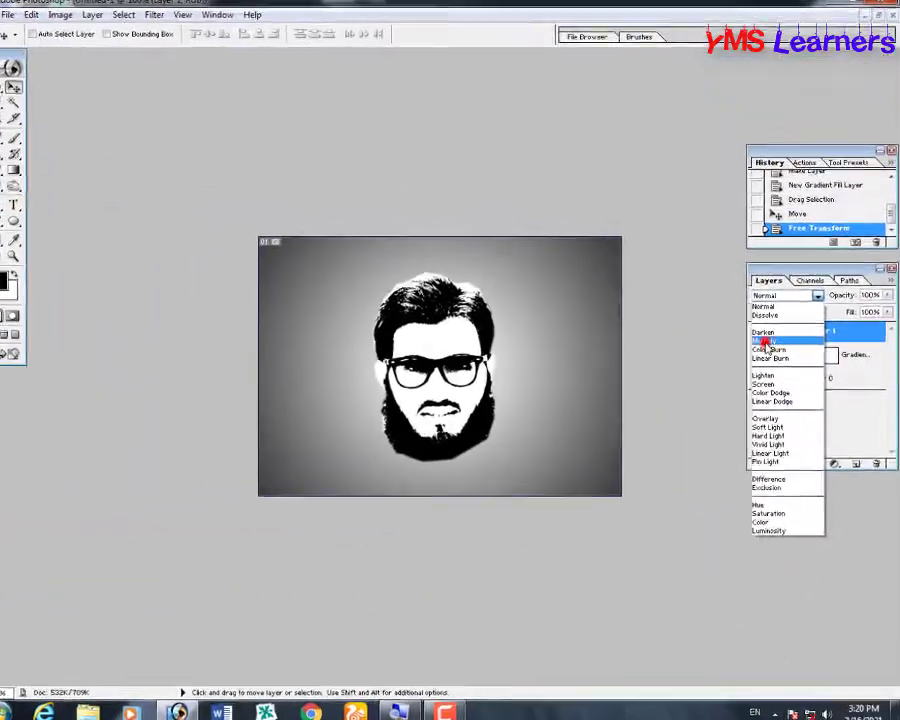
pyautogui.click(668, 328)
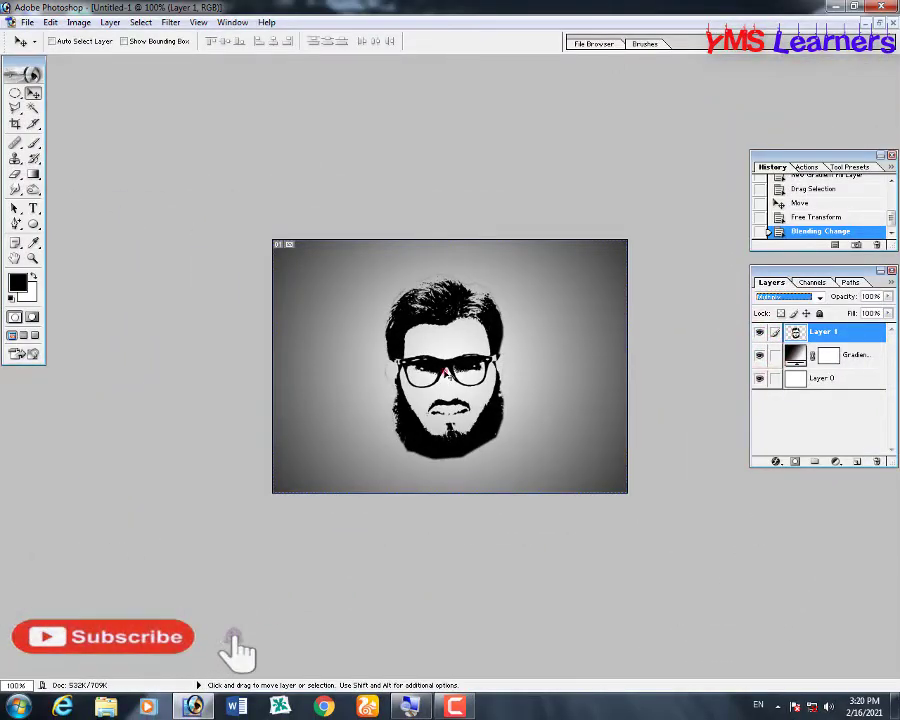
pyautogui.moveTo(468, 374); pyautogui.dragTo(458, 368)
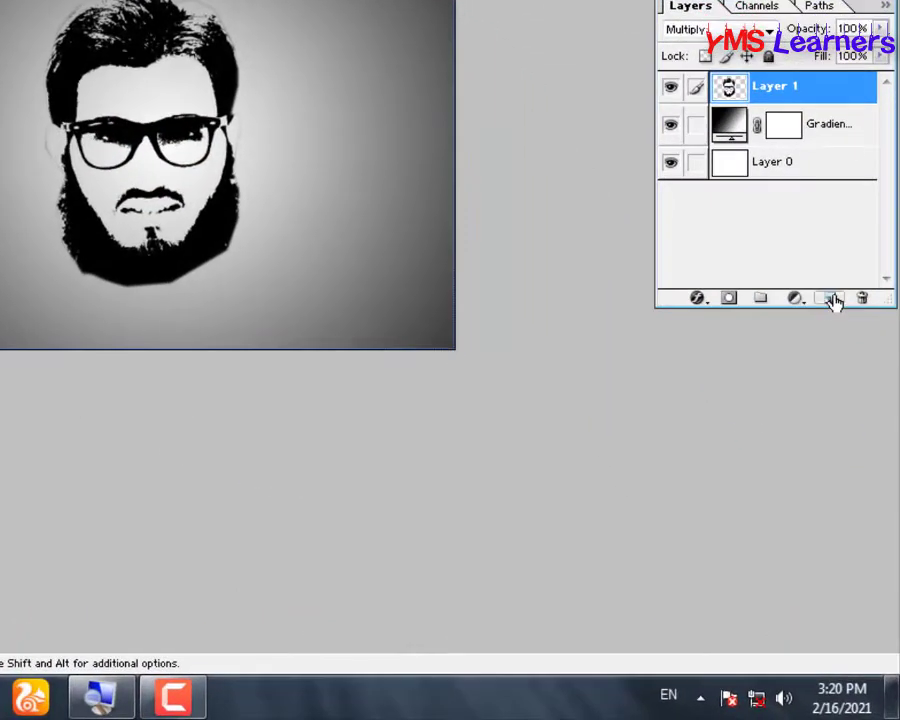
pyautogui.click(833, 299)
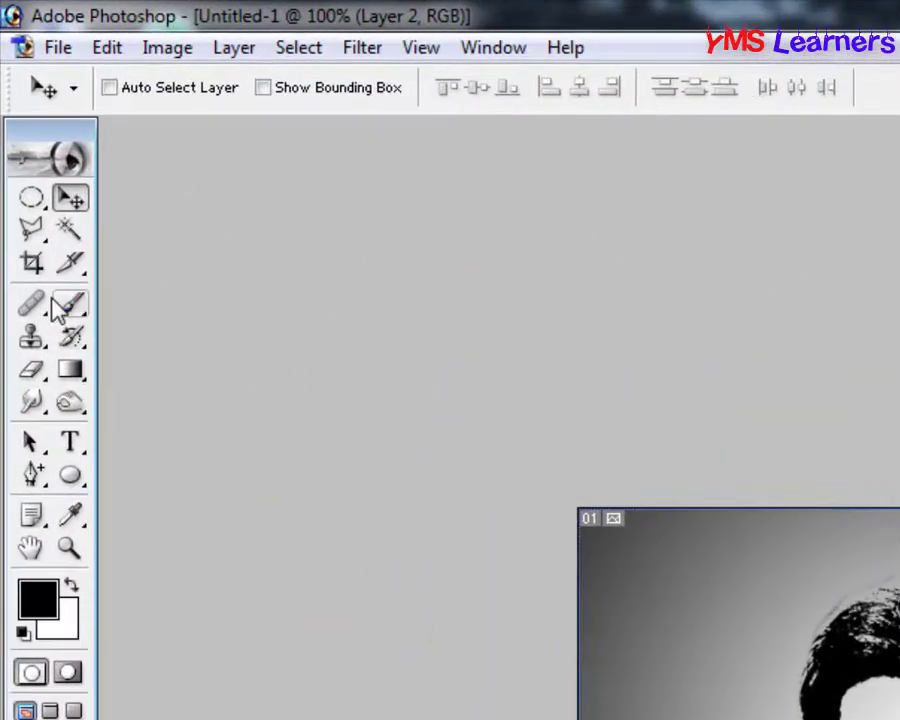
# Step: Paint a soft bright red brush spot at the upper right of the head on Layer 2
pyautogui.click(23, 222)
pyautogui.click(52, 222)
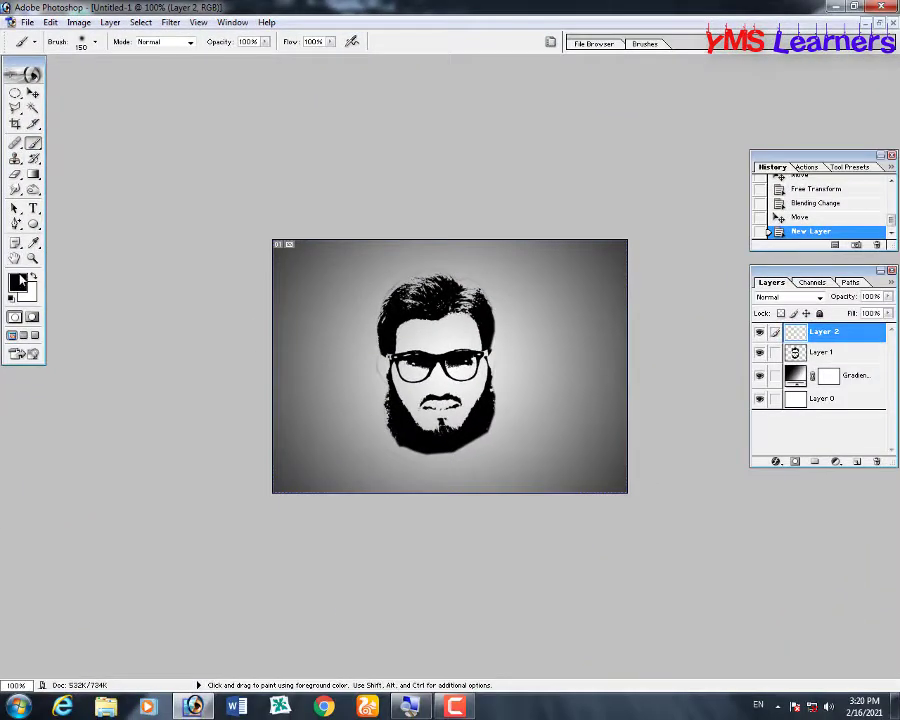
pyautogui.click(20, 282)
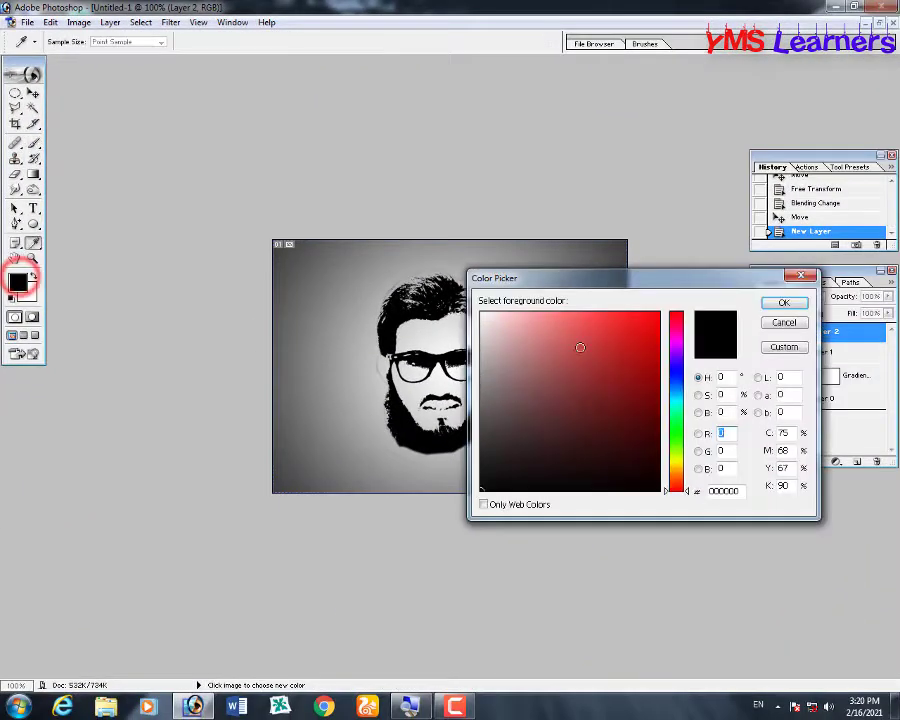
pyautogui.click(649, 325)
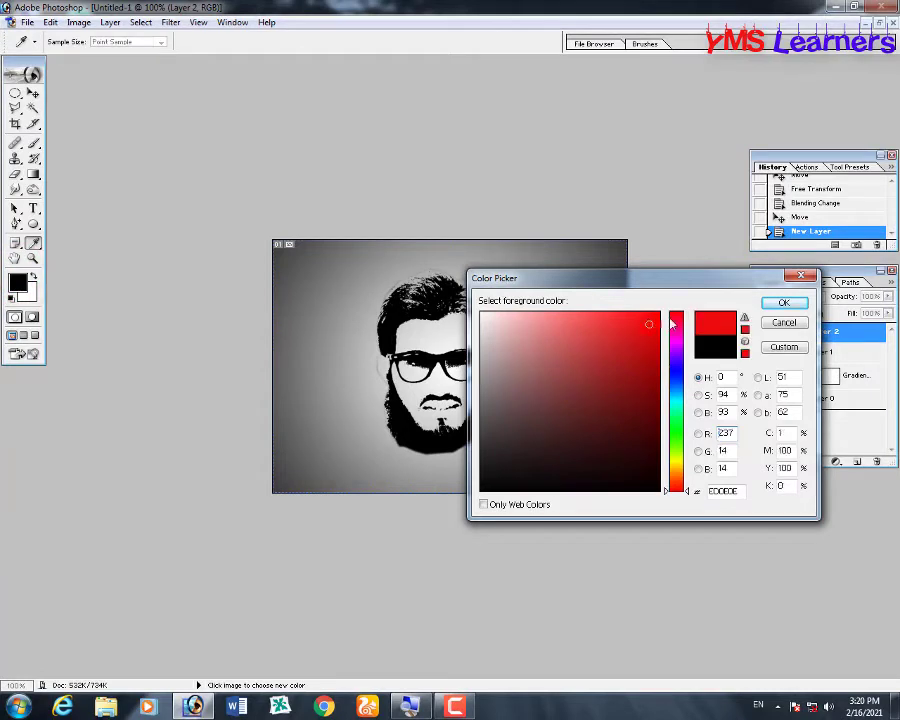
pyautogui.click(767, 306)
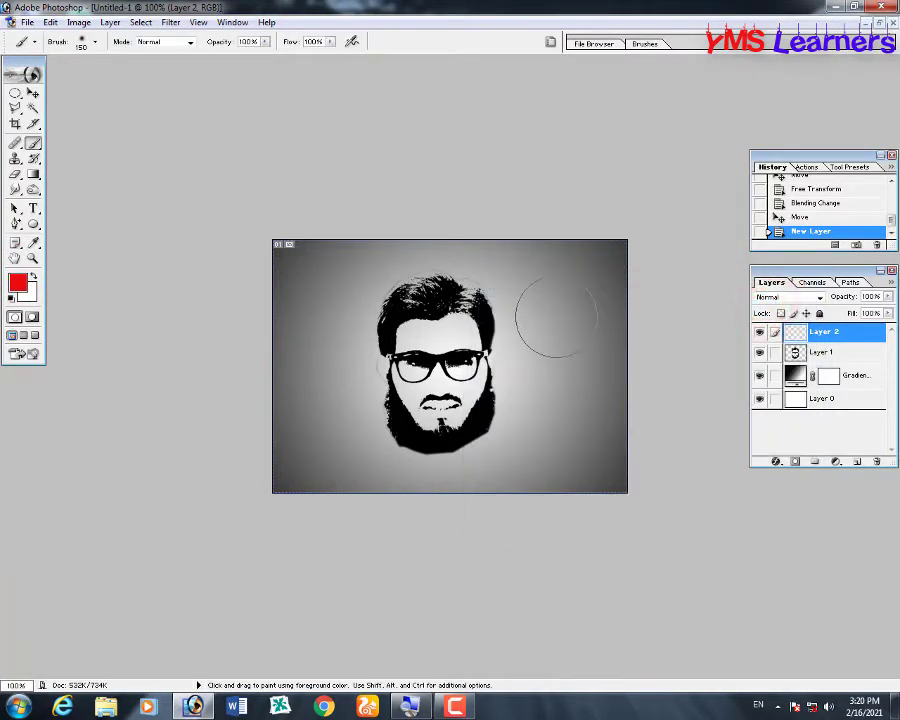
pyautogui.click(556, 317)
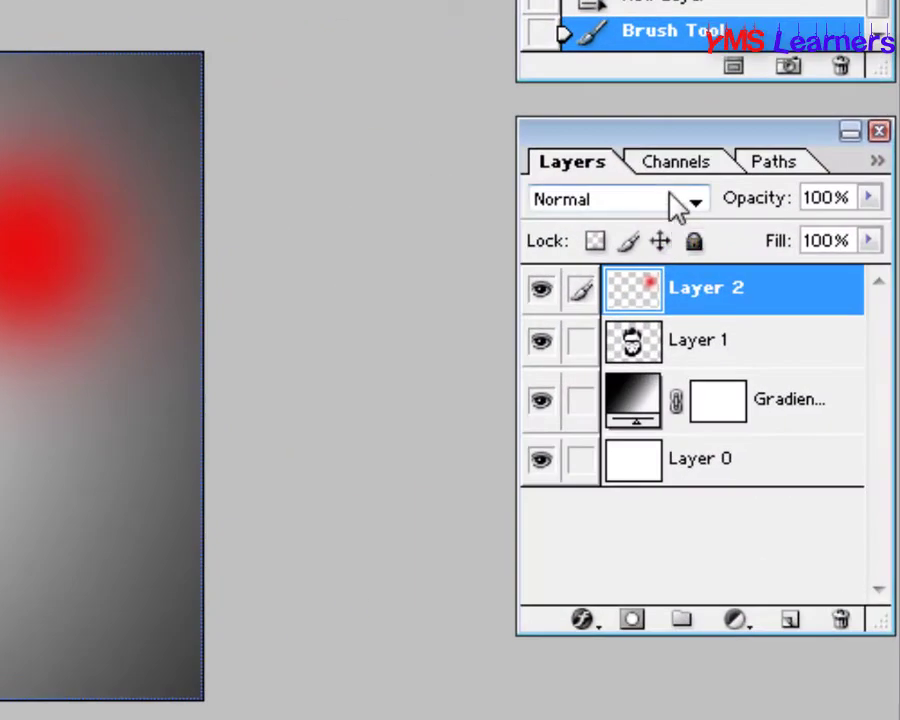
# Step: Set Layer 2's blend mode to Lighten
pyautogui.click(680, 203)
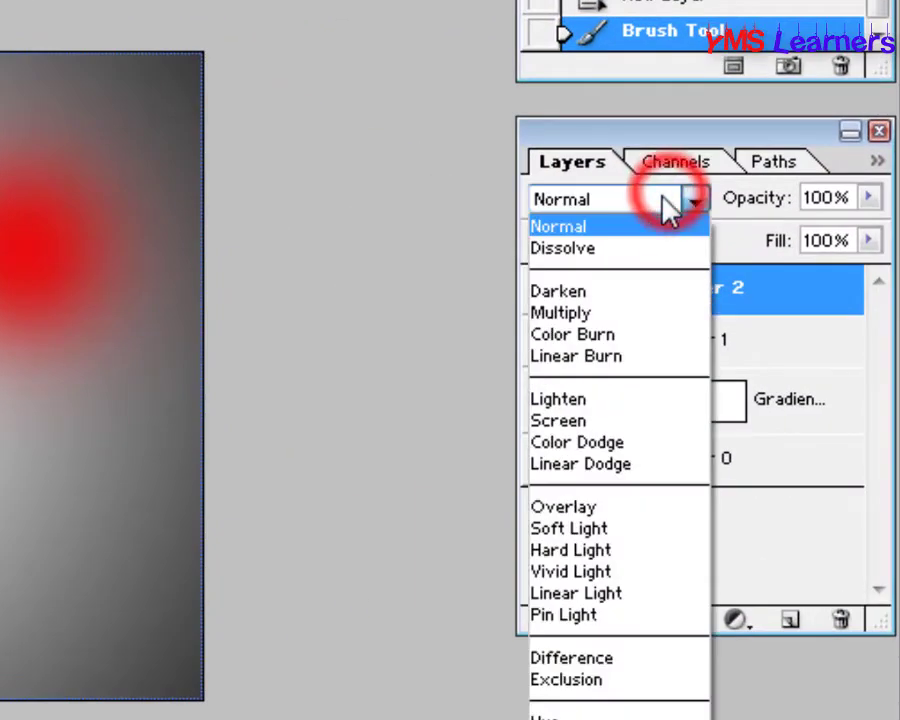
pyautogui.click(567, 398)
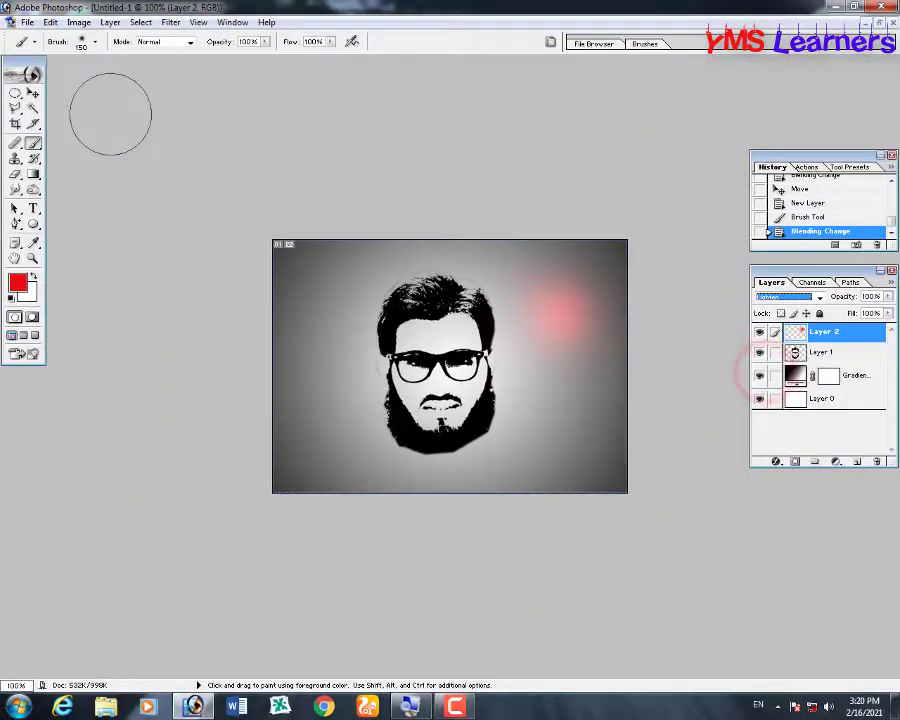
pyautogui.click(32, 93)
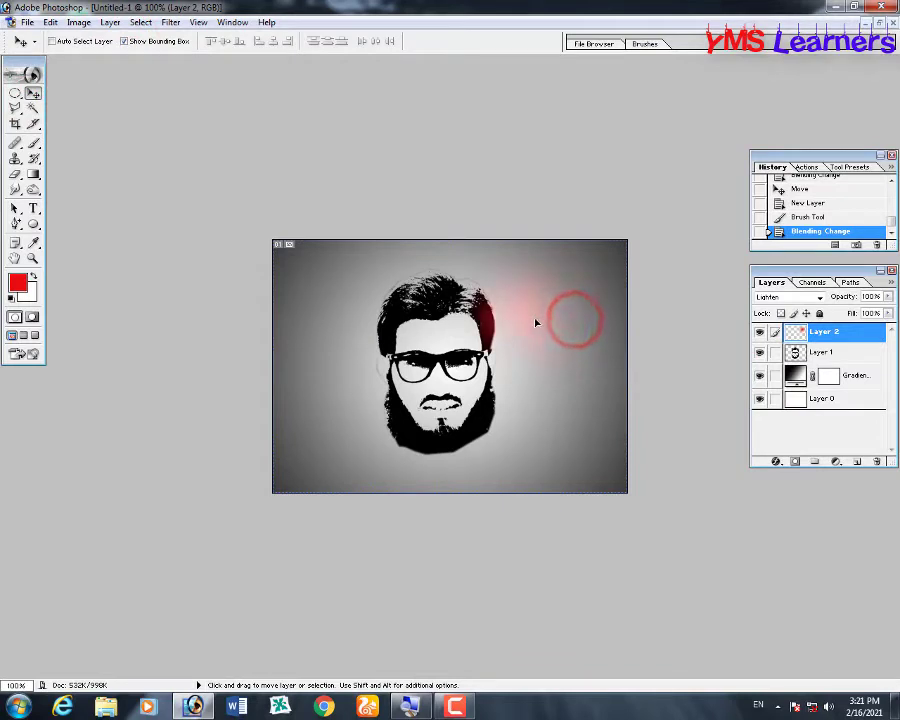
# Step: Move, stretch and tilt the red glow over the face's right side
pyautogui.moveTo(536, 322)
pyautogui.mouseDown()
pyautogui.moveTo(520, 341)
pyautogui.moveTo(518, 364)
pyautogui.mouseUp()
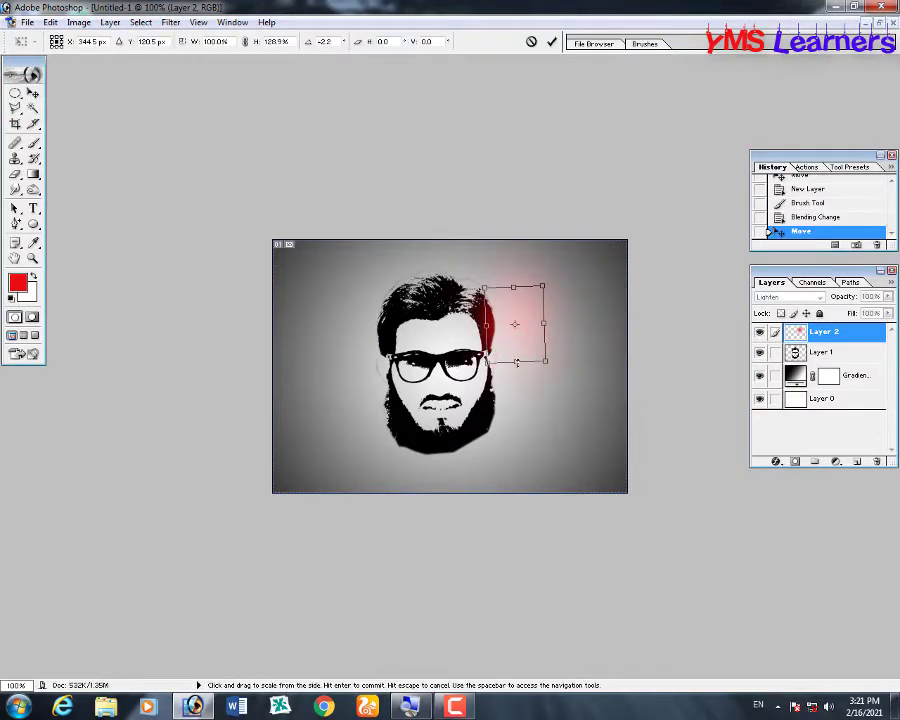
pyautogui.moveTo(515, 361); pyautogui.dragTo(518, 430)
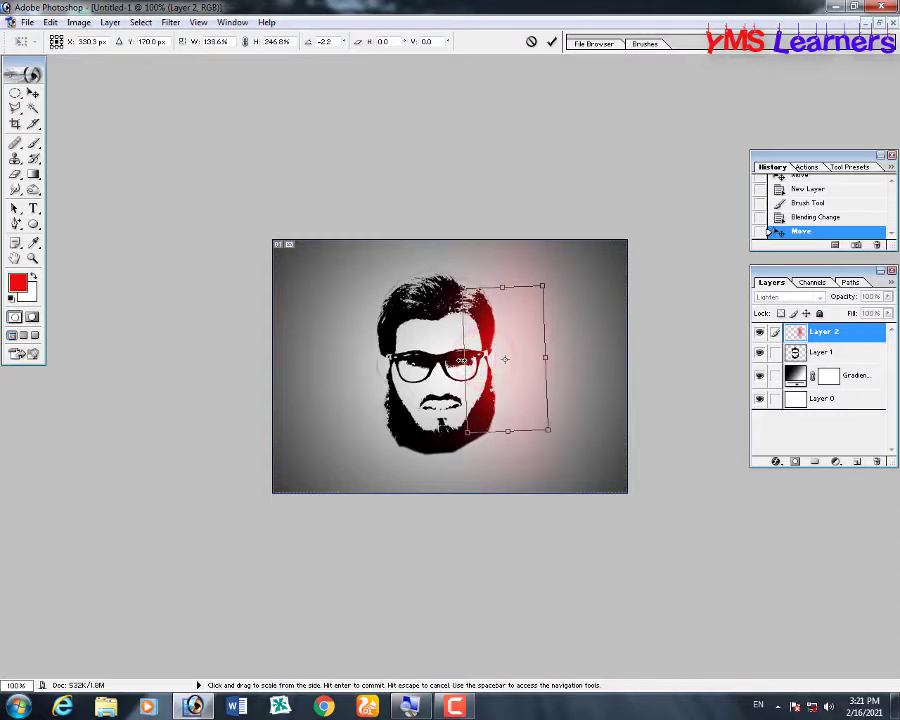
pyautogui.moveTo(512, 346)
pyautogui.mouseDown()
pyautogui.moveTo(500, 334)
pyautogui.moveTo(555, 328)
pyautogui.mouseUp()
pyautogui.moveTo(512, 386)
pyautogui.mouseDown()
pyautogui.moveTo(502, 391)
pyautogui.moveTo(501, 444)
pyautogui.mouseUp()
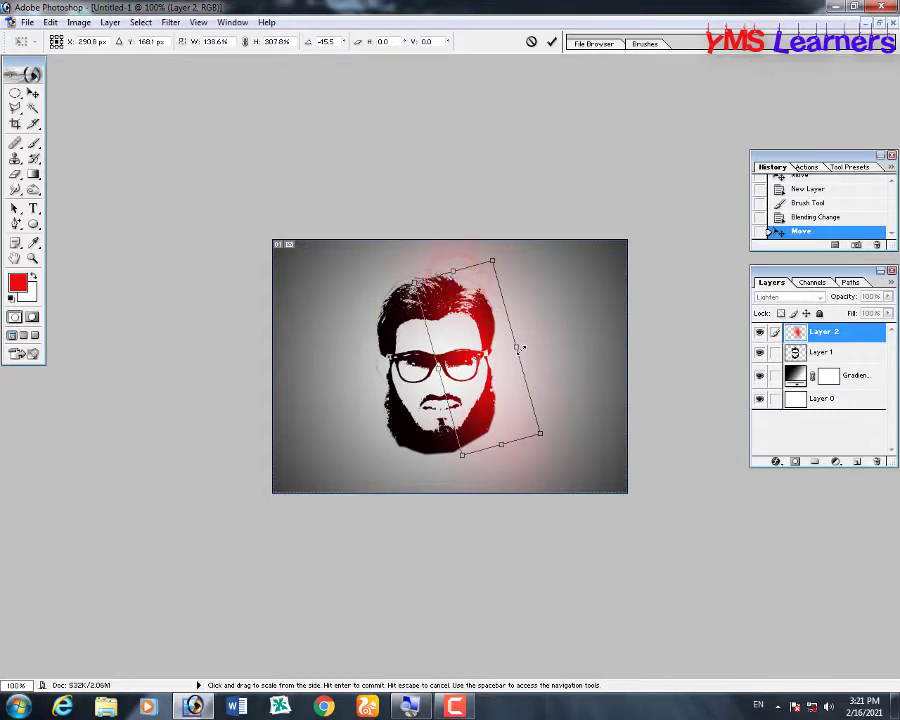
pyautogui.press('Return')
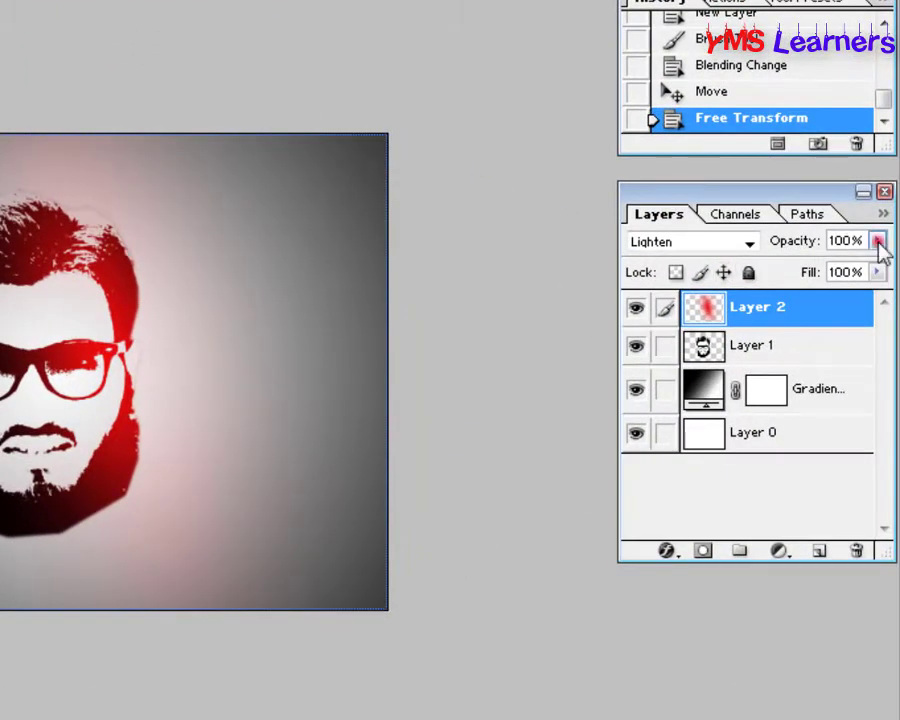
# Step: Lower the red glow layer to 88% opacity and add a new empty layer
pyautogui.click(879, 241)
pyautogui.moveTo(878, 273); pyautogui.dragTo(857, 275)
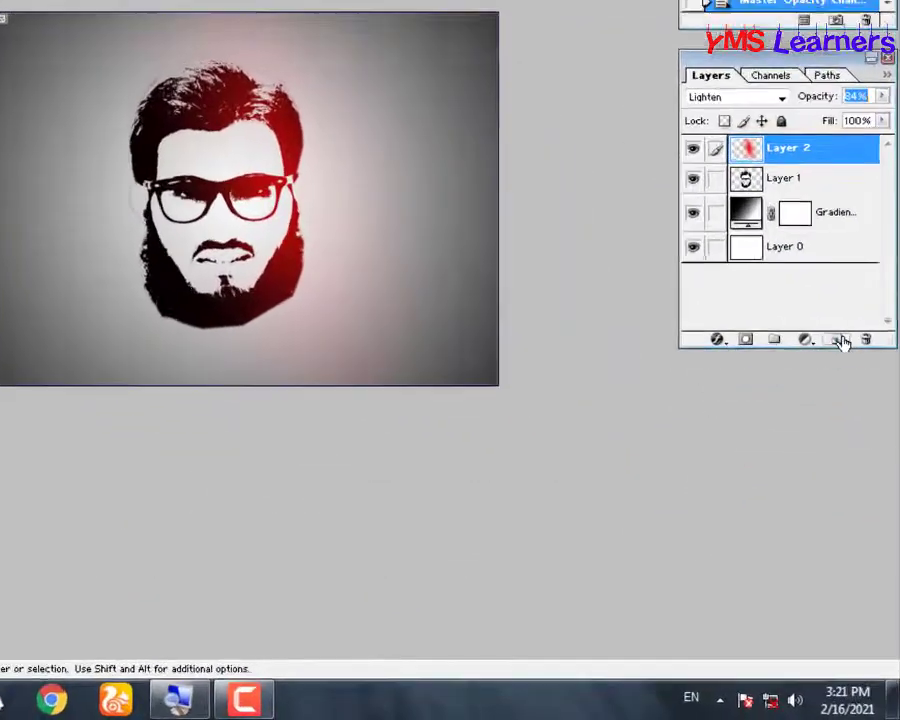
pyautogui.click(860, 461)
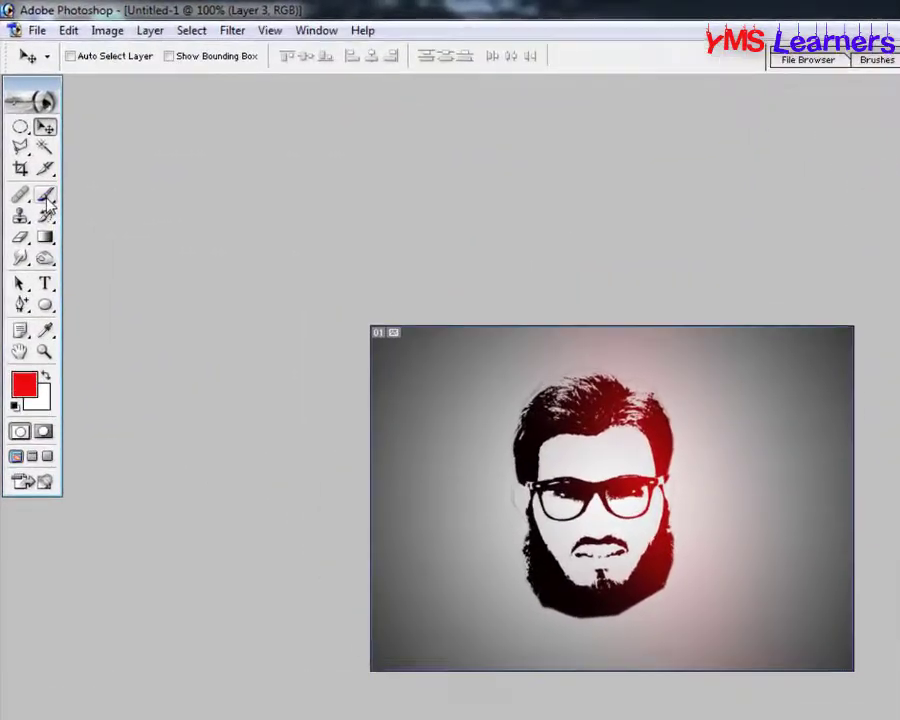
pyautogui.click(46, 197)
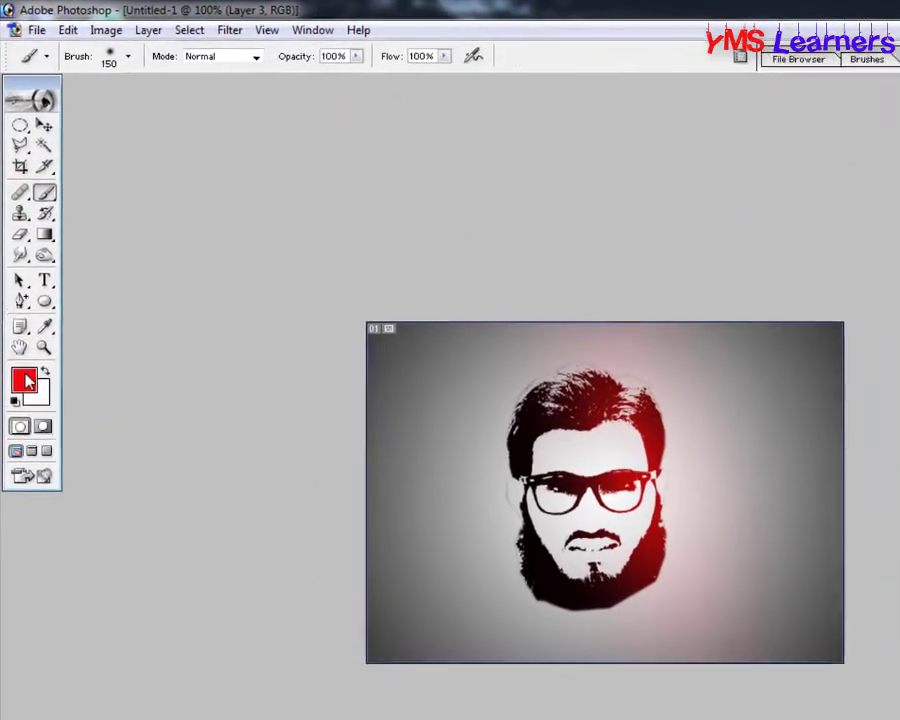
# Step: Paint a soft blue (0E13ED) glow at the head's upper left on Layer 3
pyautogui.click(25, 398)
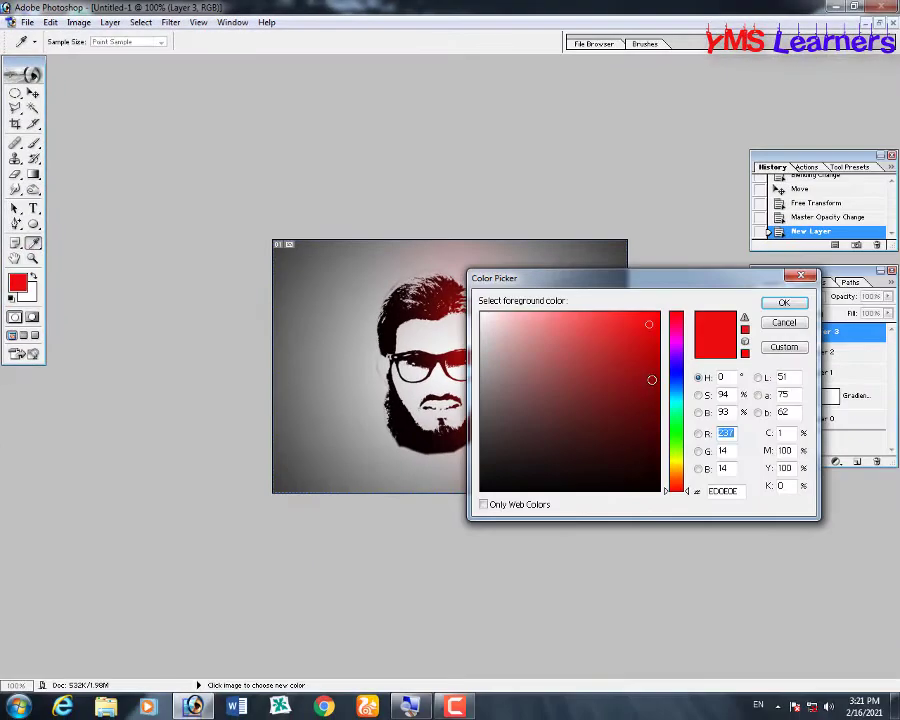
pyautogui.click(675, 373)
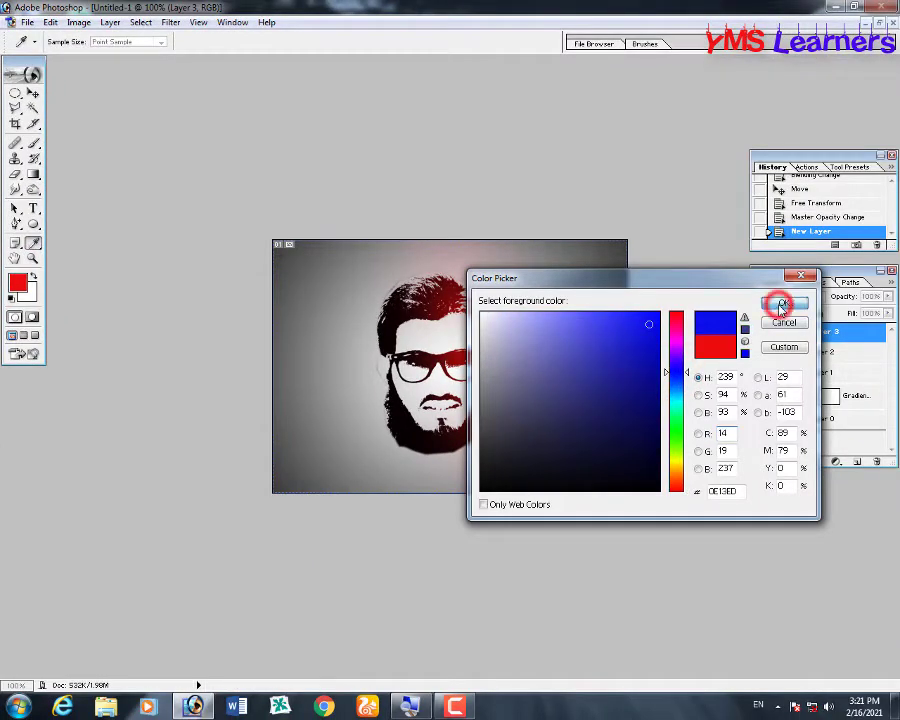
pyautogui.click(782, 305)
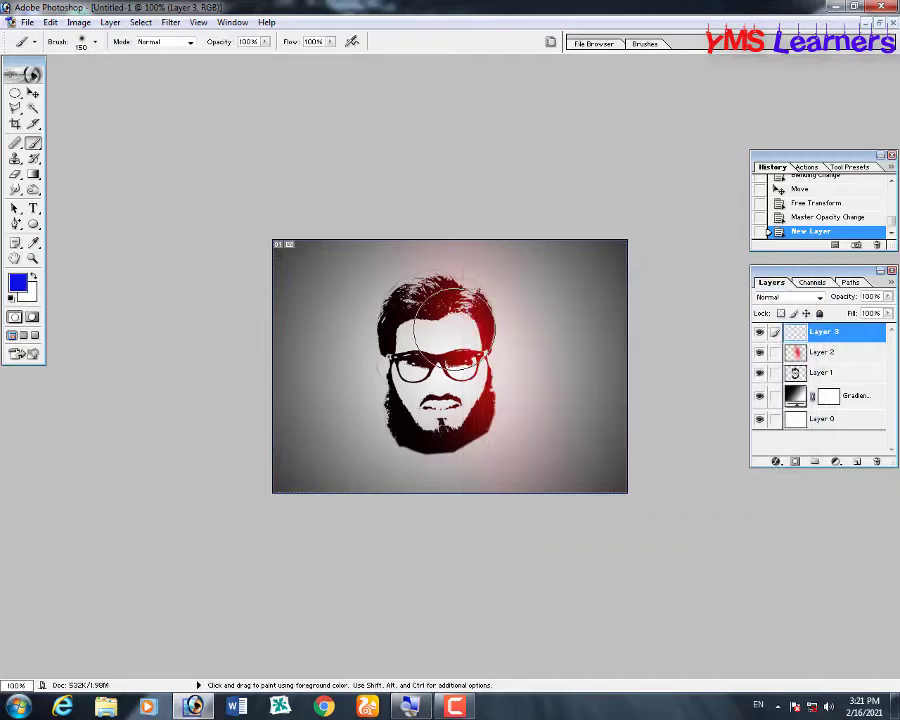
pyautogui.click(323, 310)
# Step: Set Layer 3's blend mode to Lighten
pyautogui.click(770, 297)
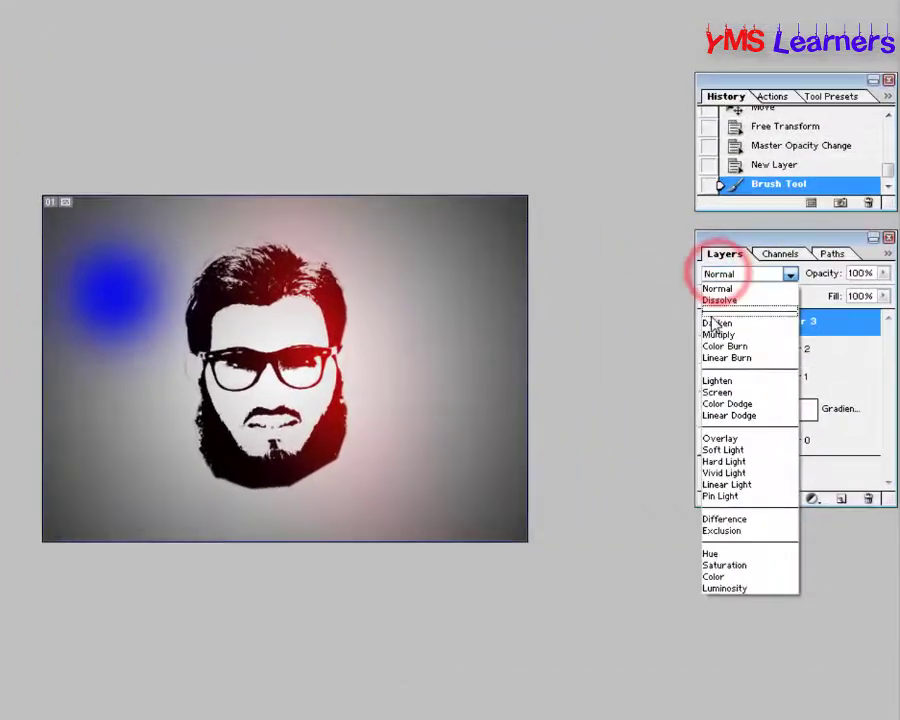
pyautogui.click(770, 374)
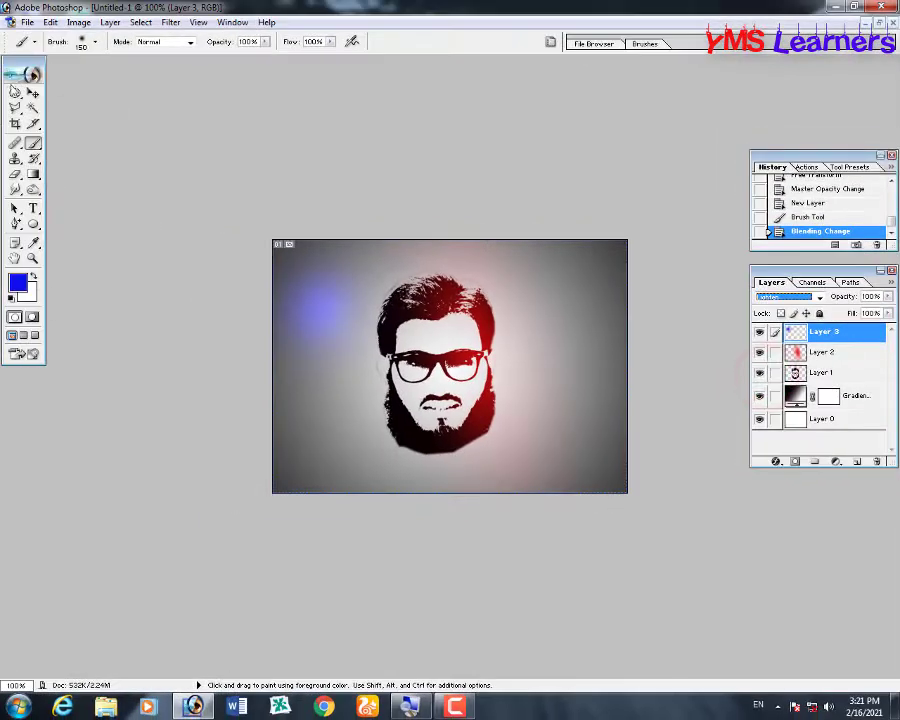
pyautogui.click(33, 92)
# Step: With the bounding box shown, move, widen, rotate and enlarge the blue glow over the face's left side
pyautogui.click(125, 41)
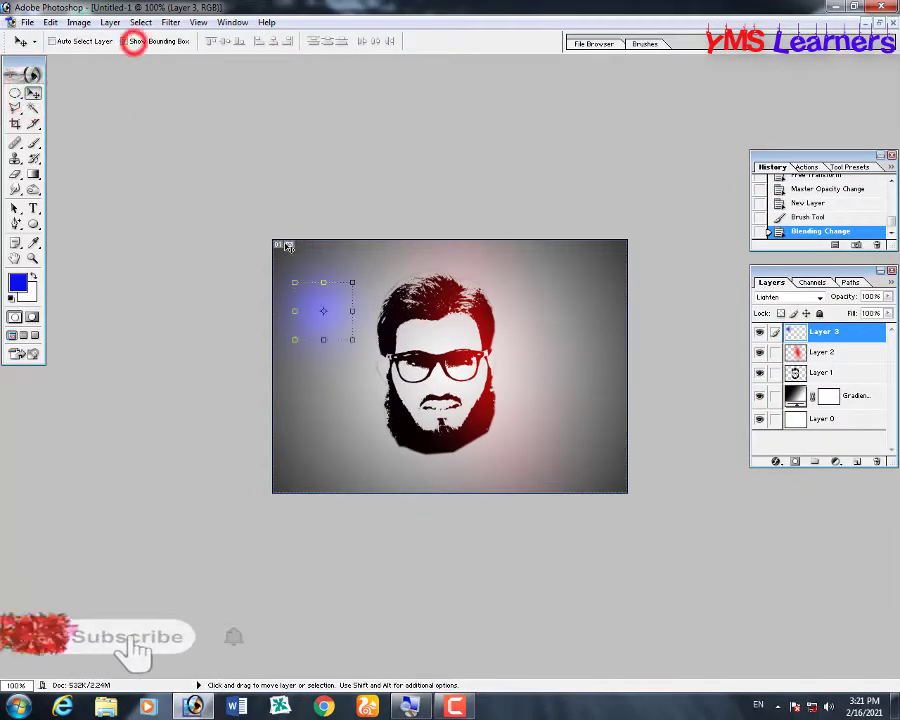
pyautogui.moveTo(314, 316)
pyautogui.mouseDown()
pyautogui.moveTo(344, 326)
pyautogui.moveTo(358, 348)
pyautogui.moveTo(361, 441)
pyautogui.mouseUp()
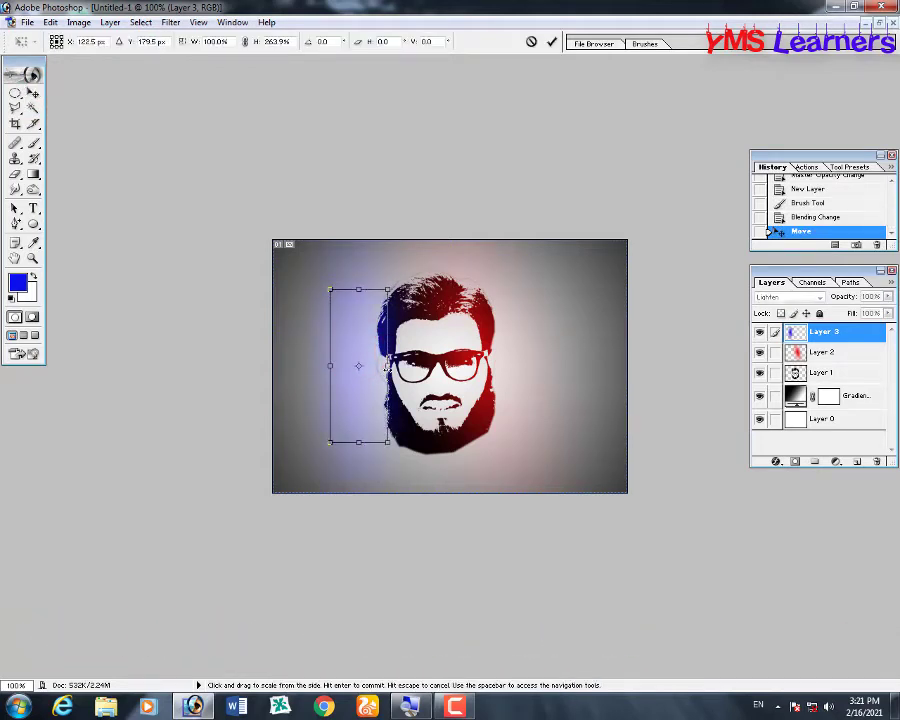
pyautogui.moveTo(387, 366)
pyautogui.mouseDown()
pyautogui.moveTo(420, 366)
pyautogui.moveTo(396, 370)
pyautogui.mouseUp()
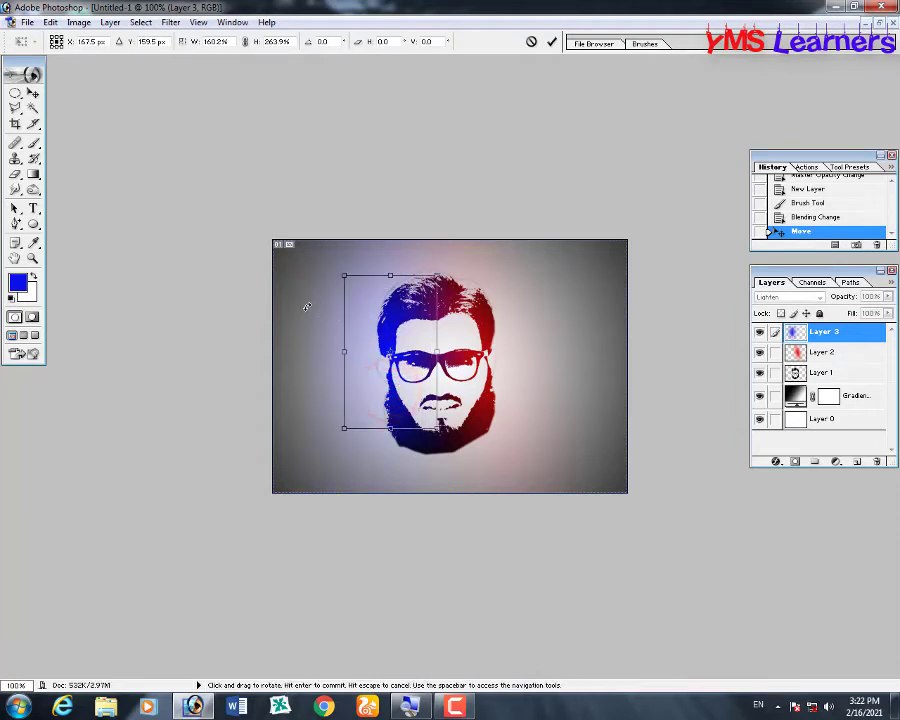
pyautogui.moveTo(307, 306); pyautogui.dragTo(357, 310)
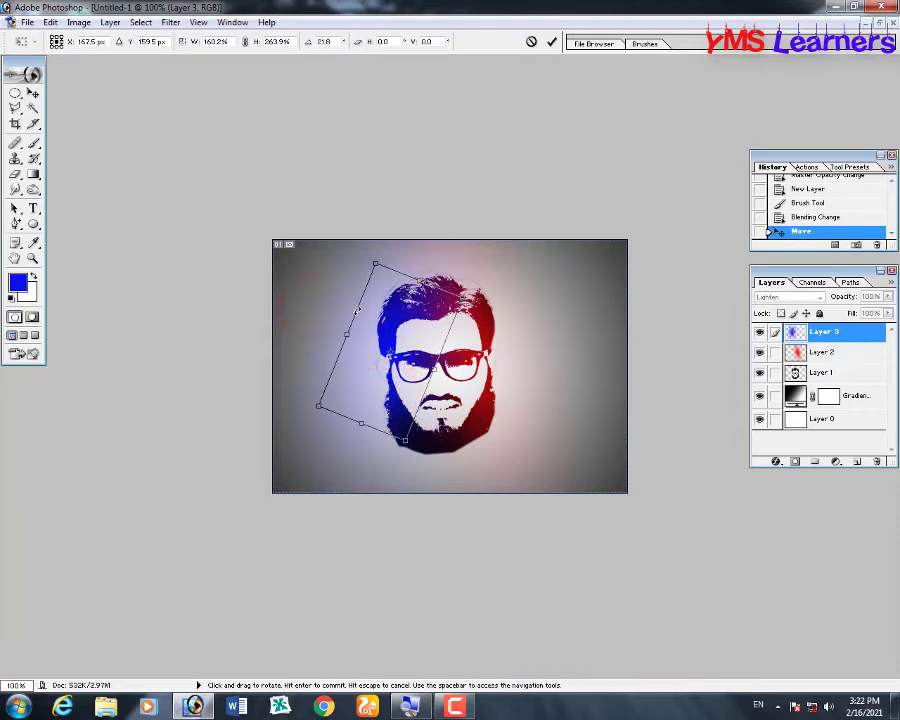
pyautogui.moveTo(415, 336); pyautogui.dragTo(421, 332)
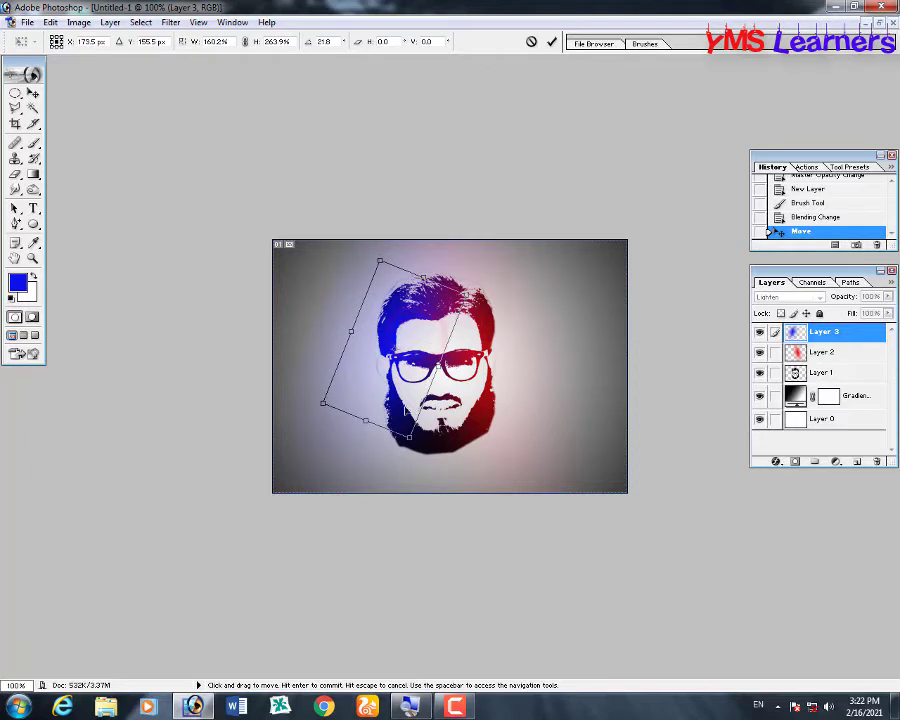
pyautogui.moveTo(407, 436); pyautogui.dragTo(409, 441)
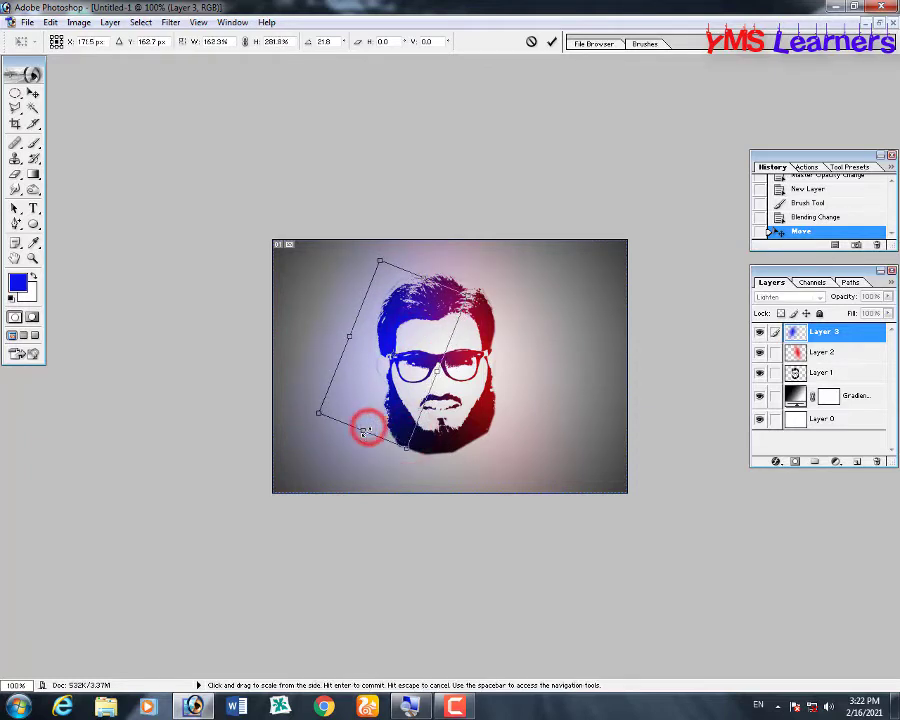
pyautogui.press('Return')
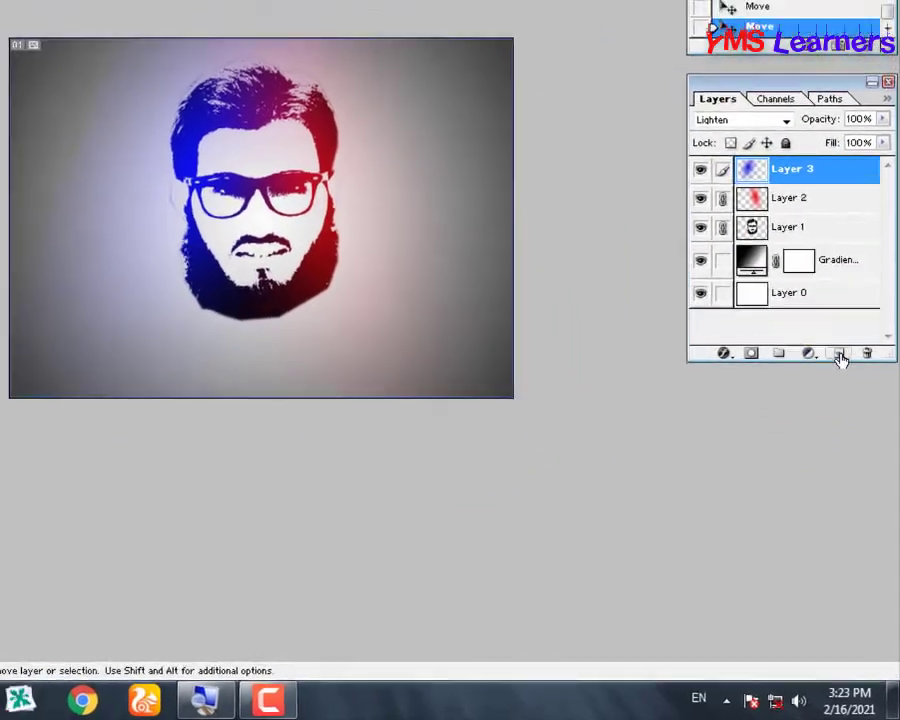
# Step: Add a new layer and type 'YMS LEARNERS' at the lower centre of the canvas
pyautogui.click(840, 355)
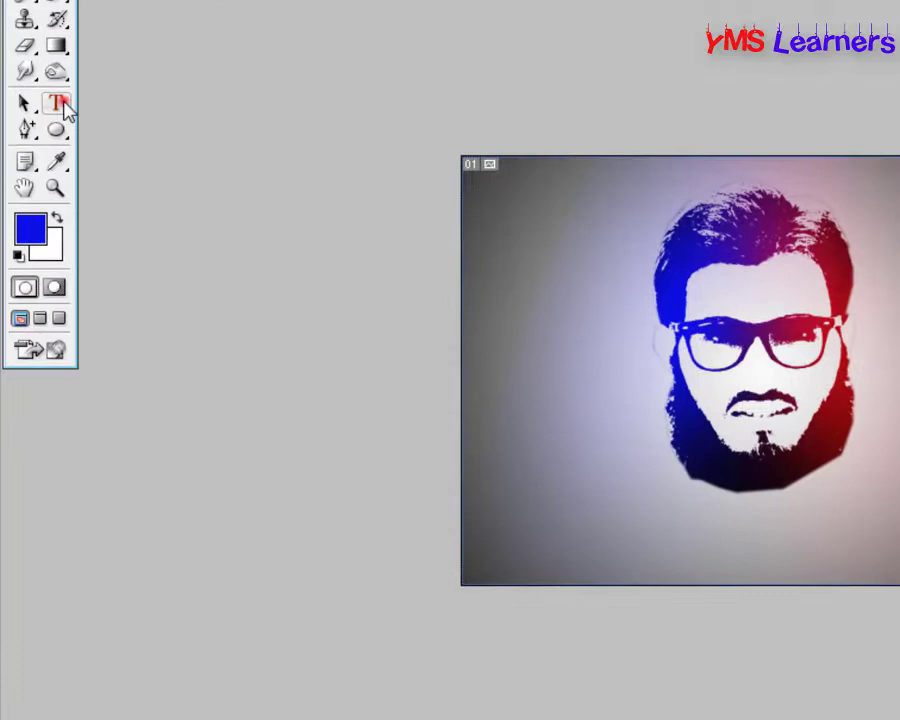
pyautogui.click(60, 103)
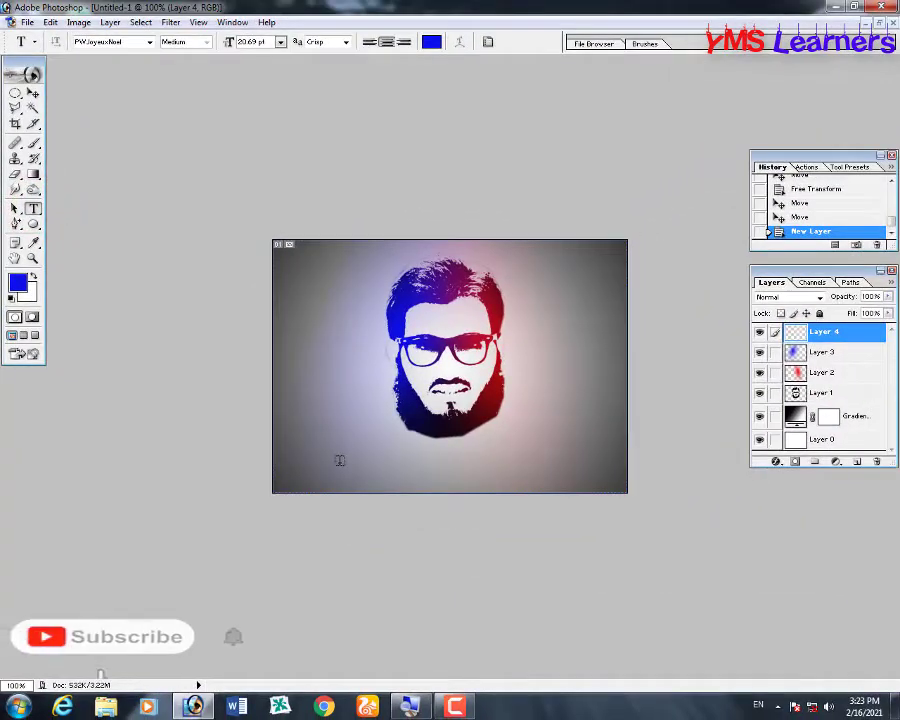
pyautogui.click(339, 460)
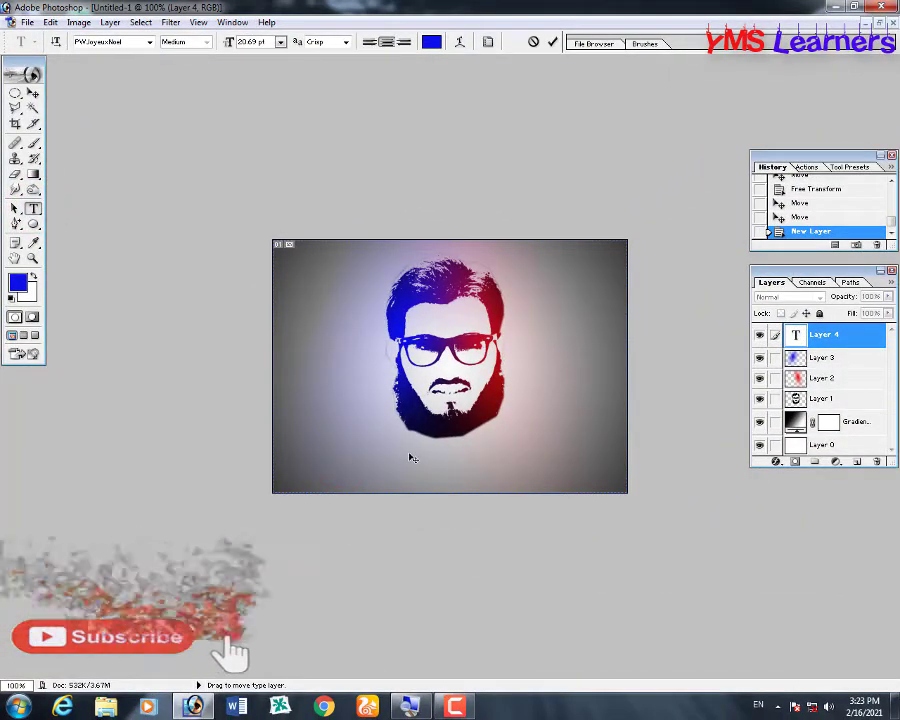
pyautogui.write('YM')
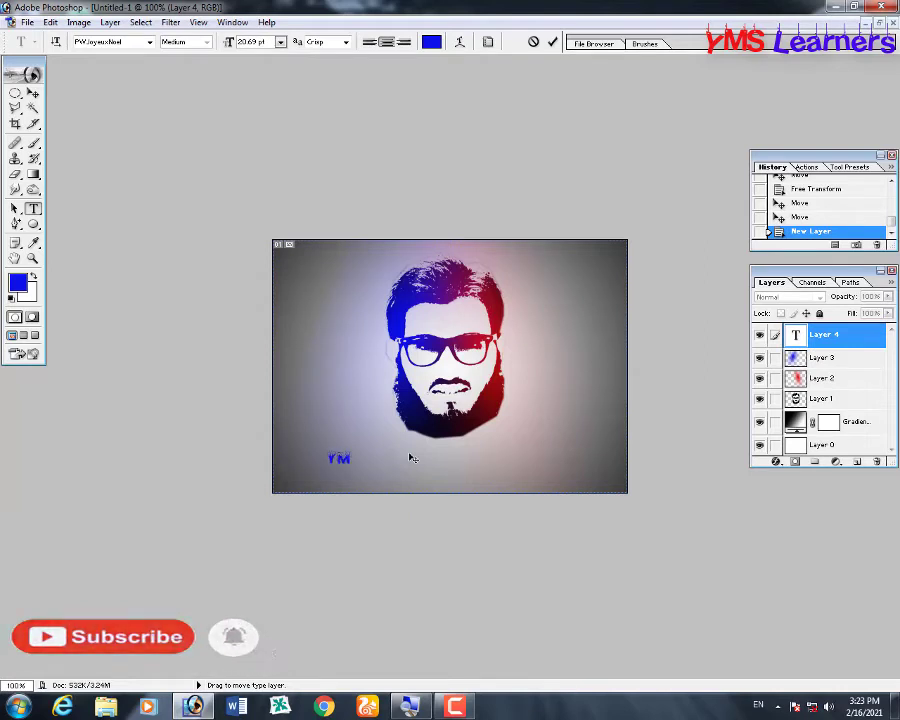
pyautogui.write('S LEARNERS')
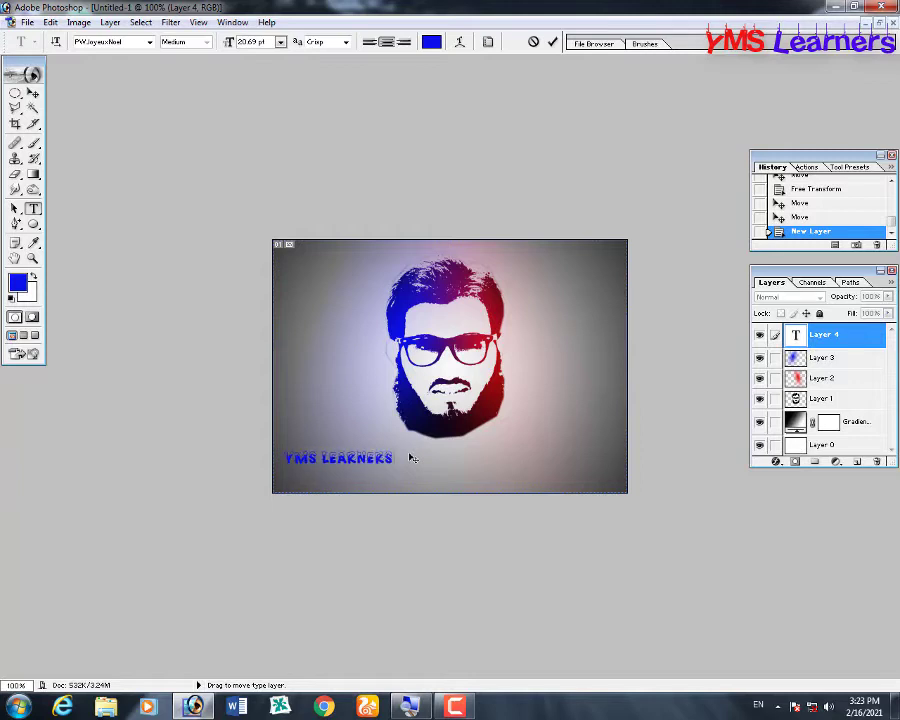
pyautogui.hotkey('ctrl', 'a')
pyautogui.moveTo(410, 472); pyautogui.dragTo(516, 476)
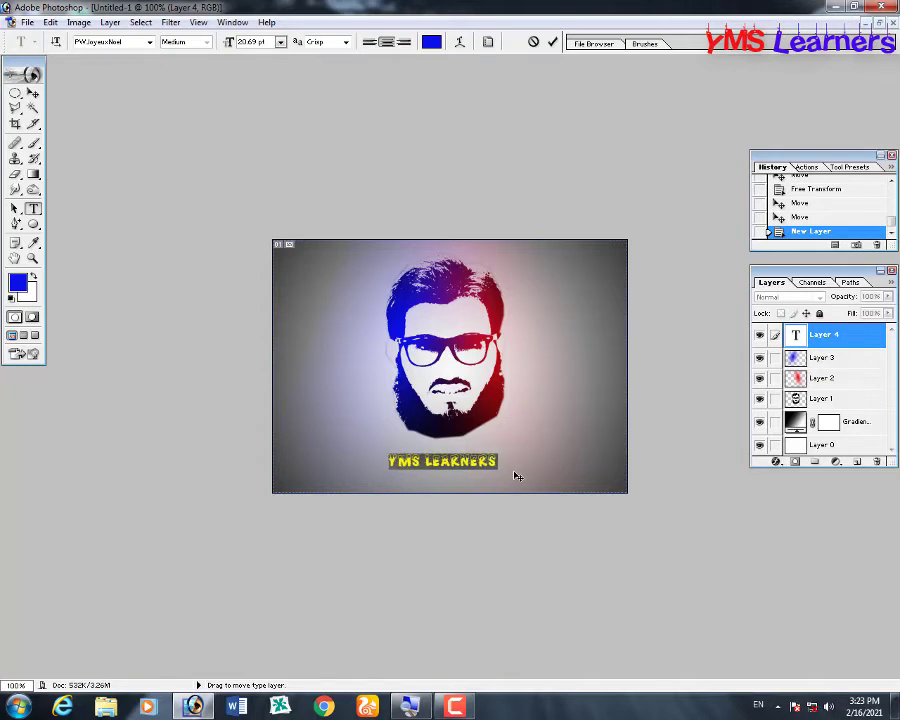
# Step: Set the text size to 30 pt, then increase it to 36 pt
pyautogui.click(281, 43)
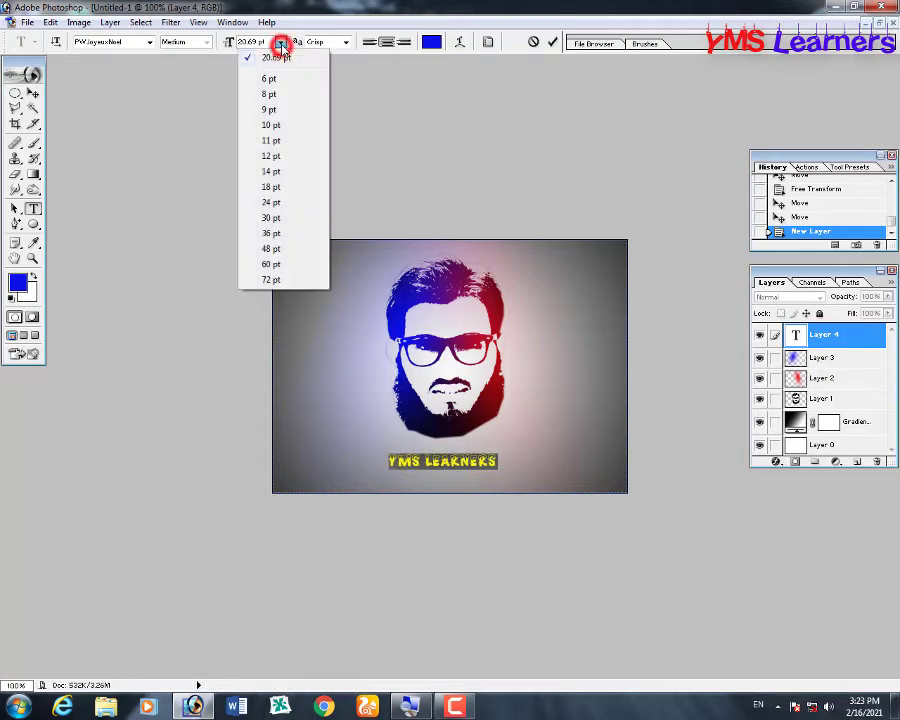
pyautogui.click(270, 218)
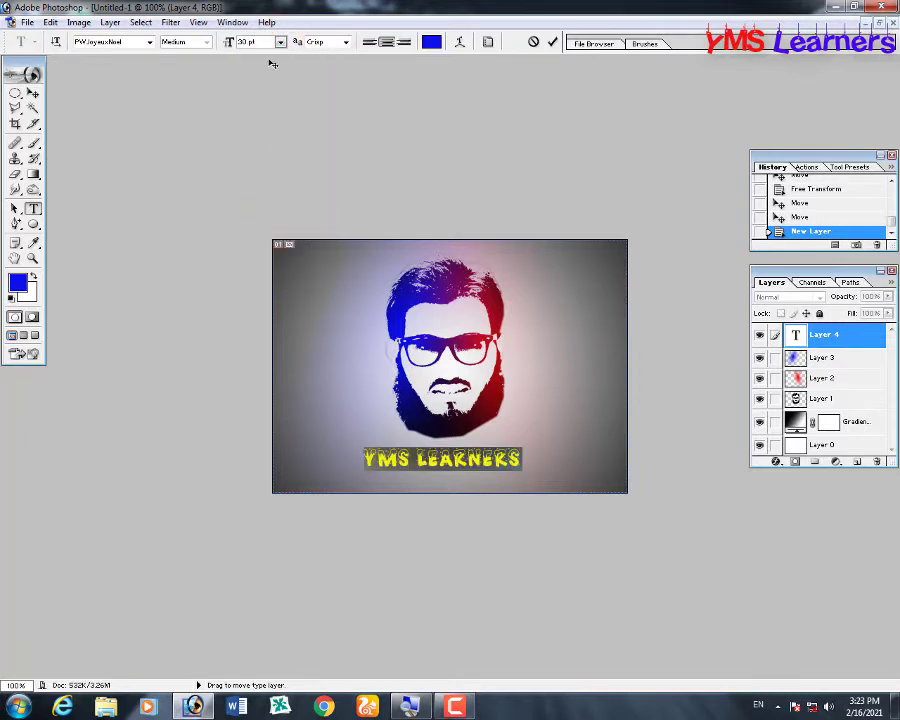
pyautogui.hotkey('ctrl', 'shift', '.')
pyautogui.hotkey('ctrl', 'shift', '.')
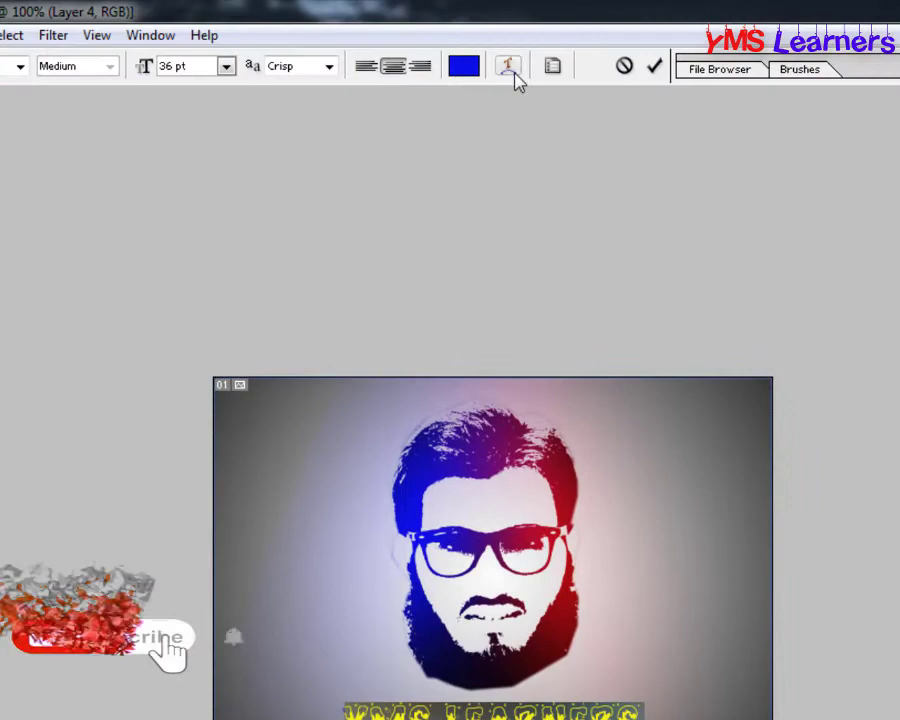
# Step: Warp the text with the Arc style and a gentle bend of about -22
pyautogui.click(500, 61)
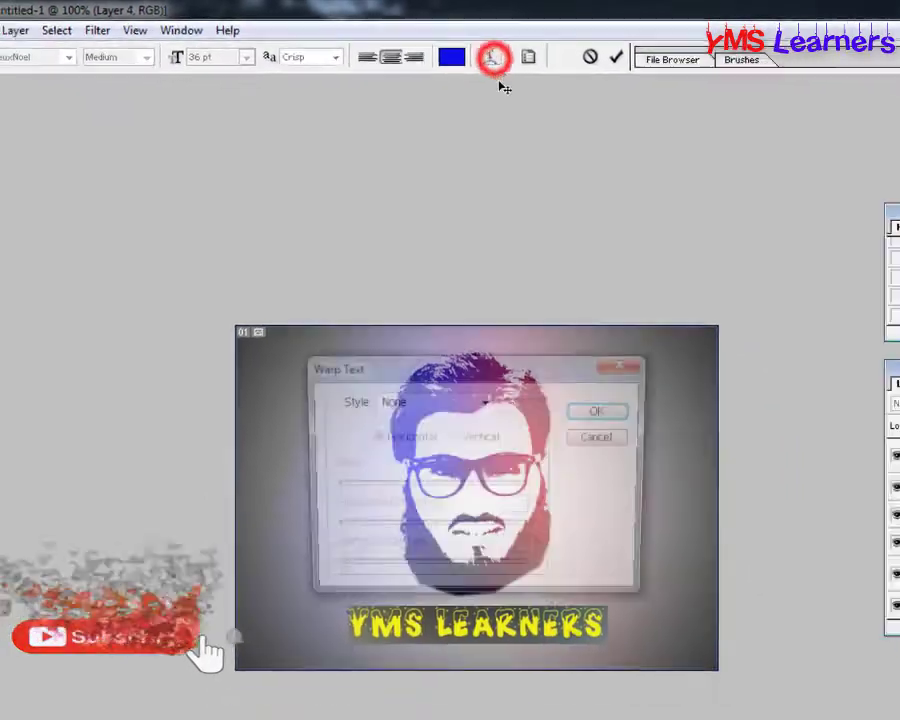
pyautogui.click(440, 294)
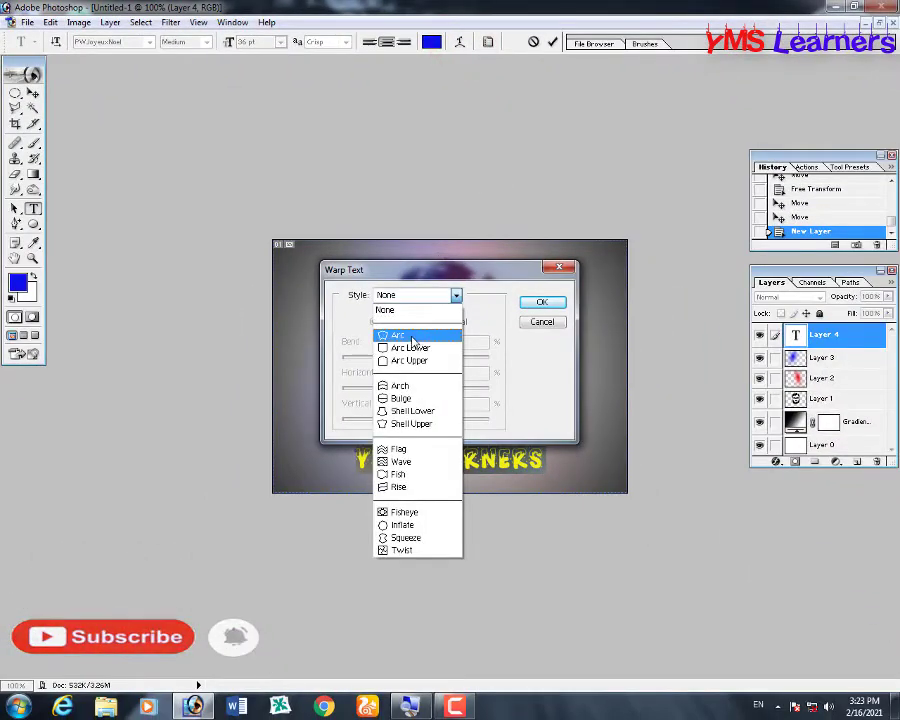
pyautogui.click(414, 331)
pyautogui.moveTo(443, 273); pyautogui.dragTo(629, 160)
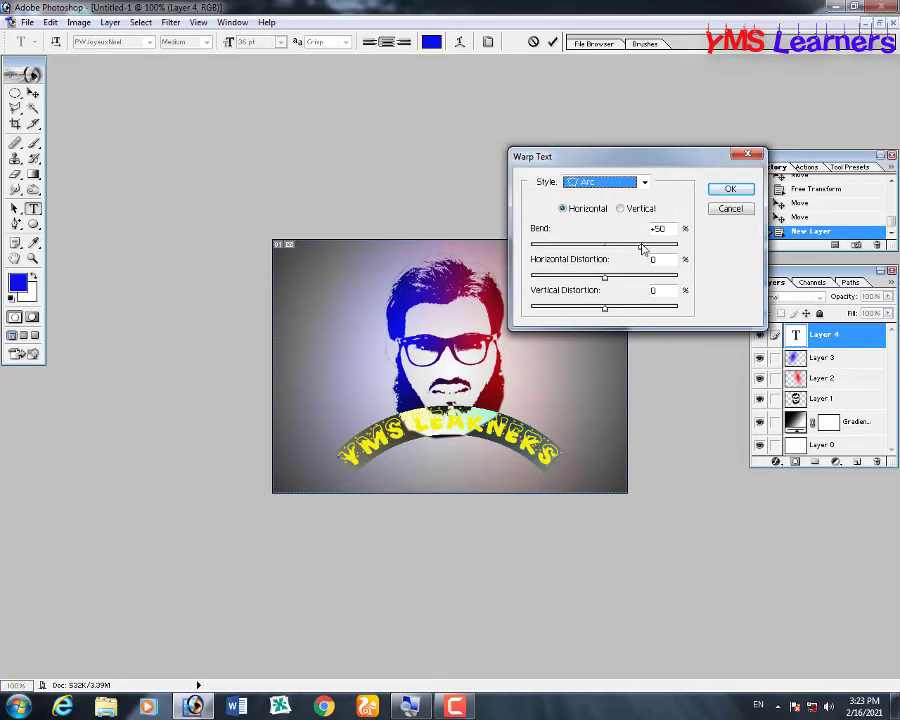
pyautogui.moveTo(642, 248); pyautogui.dragTo(584, 248)
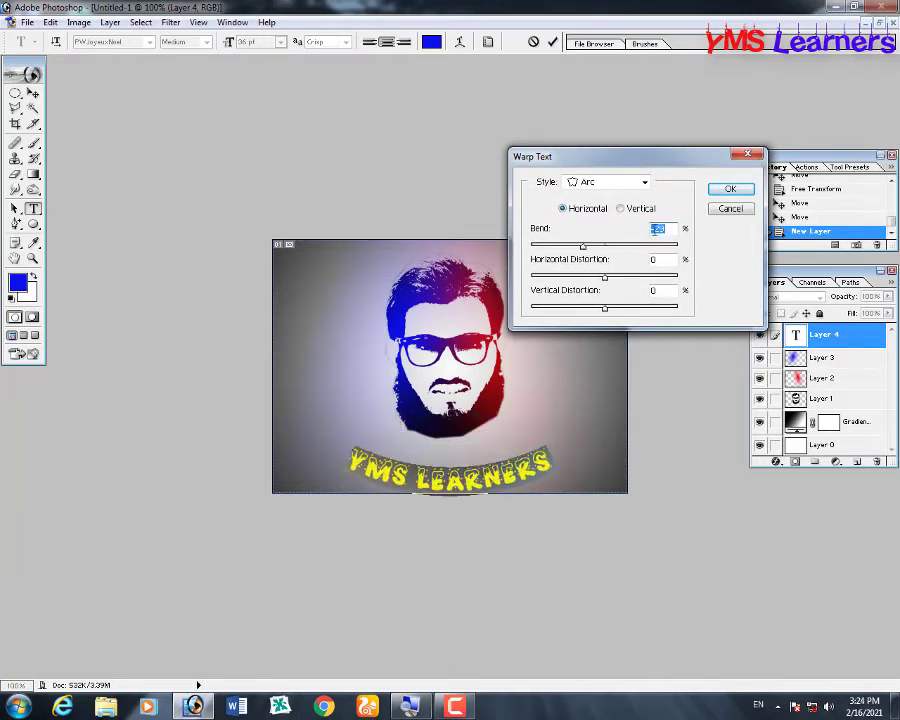
pyautogui.click(738, 190)
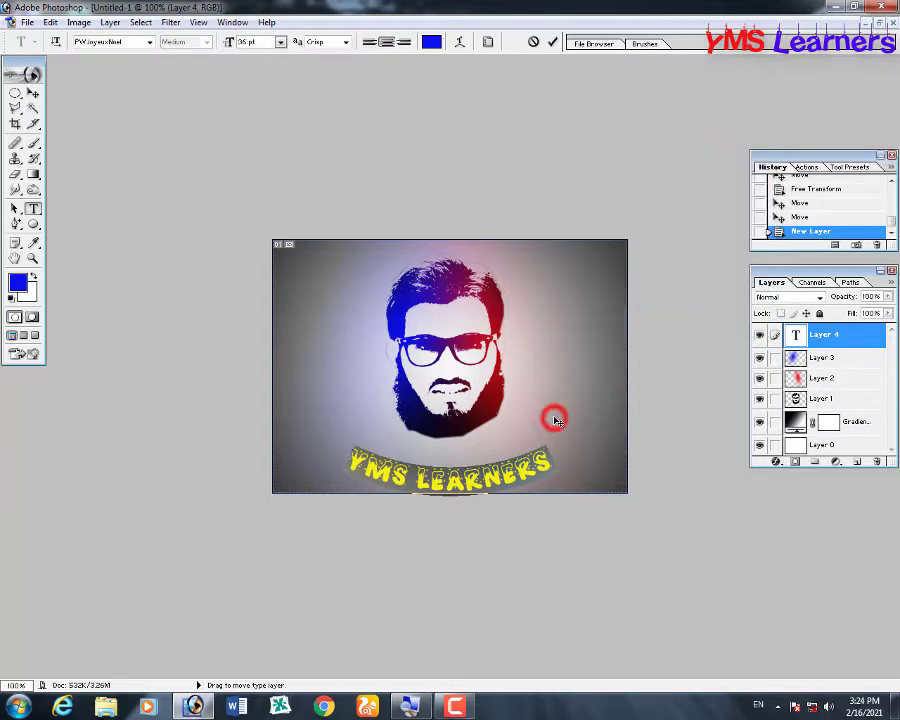
# Step: Position the arched text just under the beard and commit it
pyautogui.moveTo(556, 420); pyautogui.dragTo(556, 397)
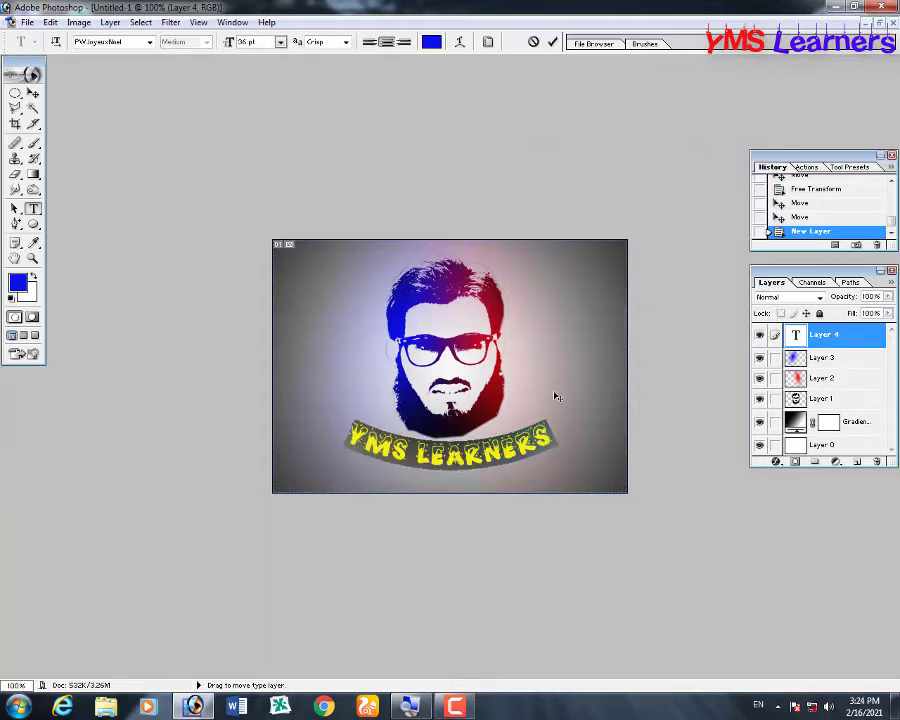
pyautogui.moveTo(556, 397); pyautogui.dragTo(556, 402)
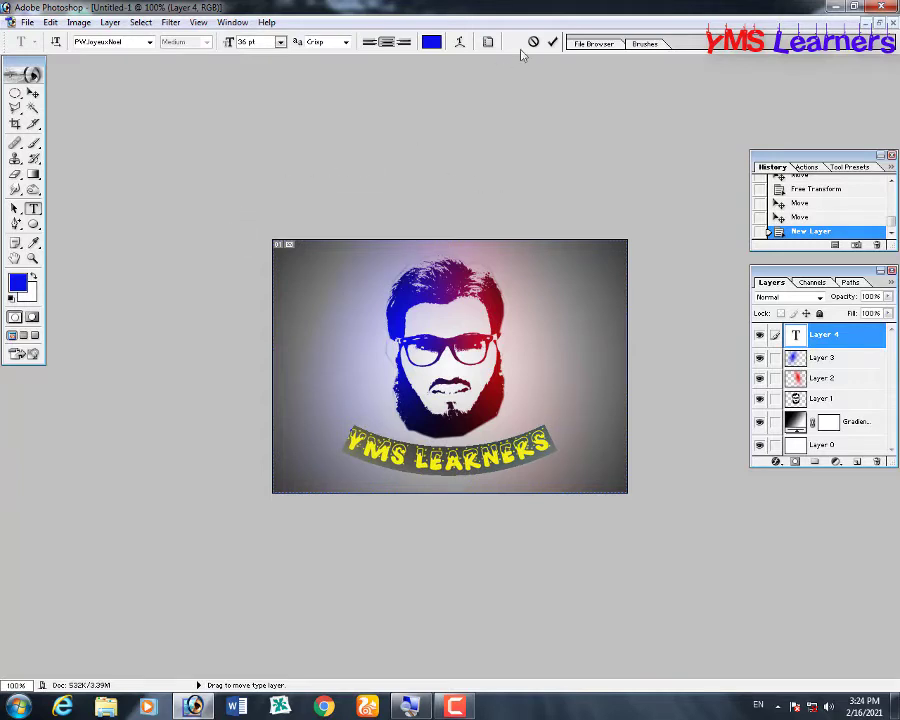
pyautogui.click(551, 48)
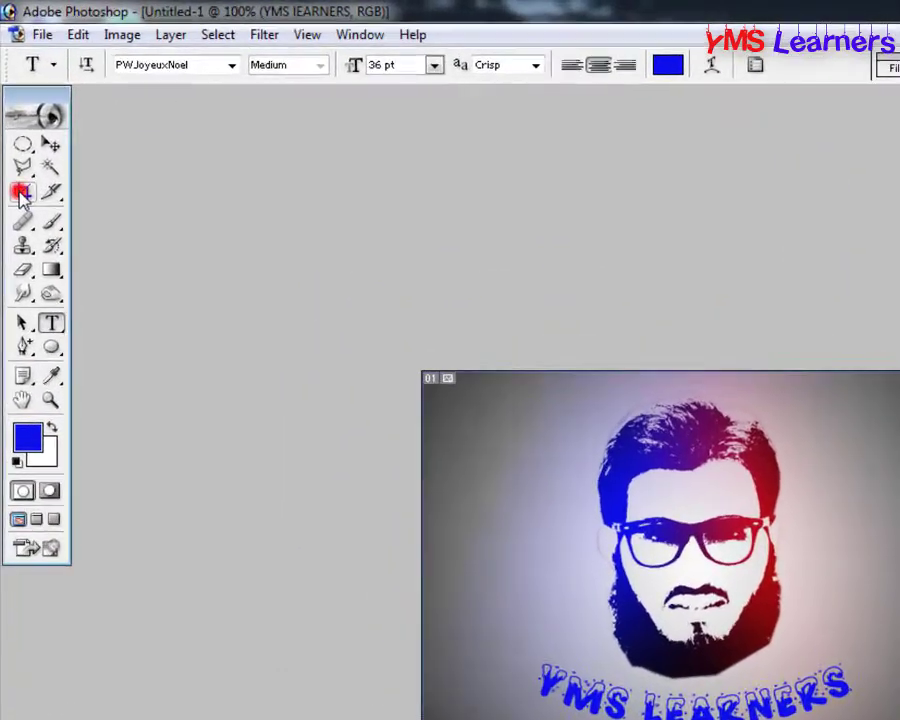
# Step: Crop the canvas to a roughly square frame around the face and arched text
pyautogui.click(15, 125)
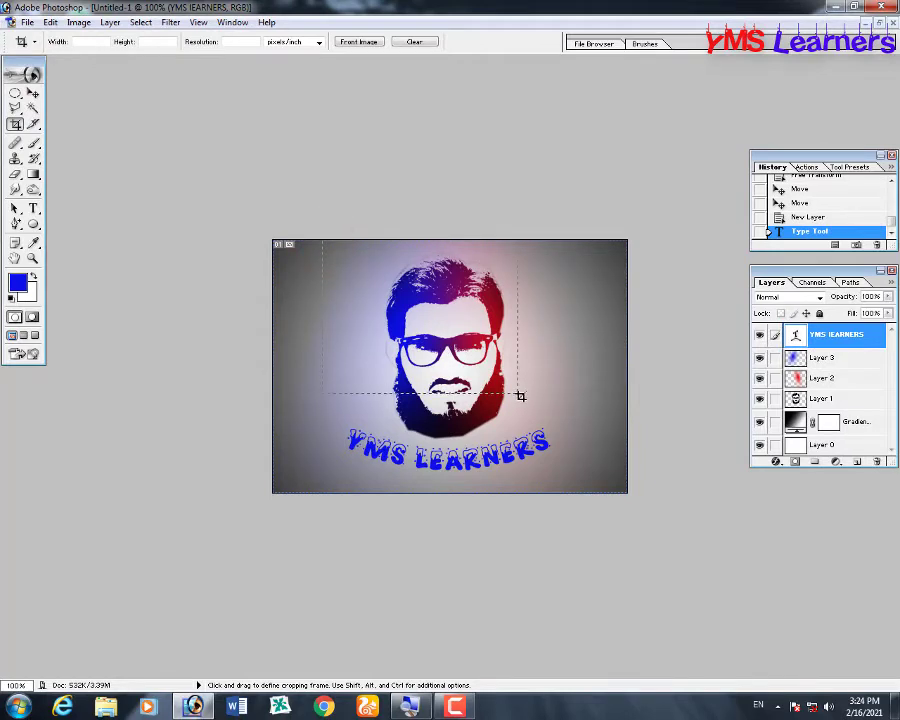
pyautogui.moveTo(561, 443); pyautogui.dragTo(572, 500)
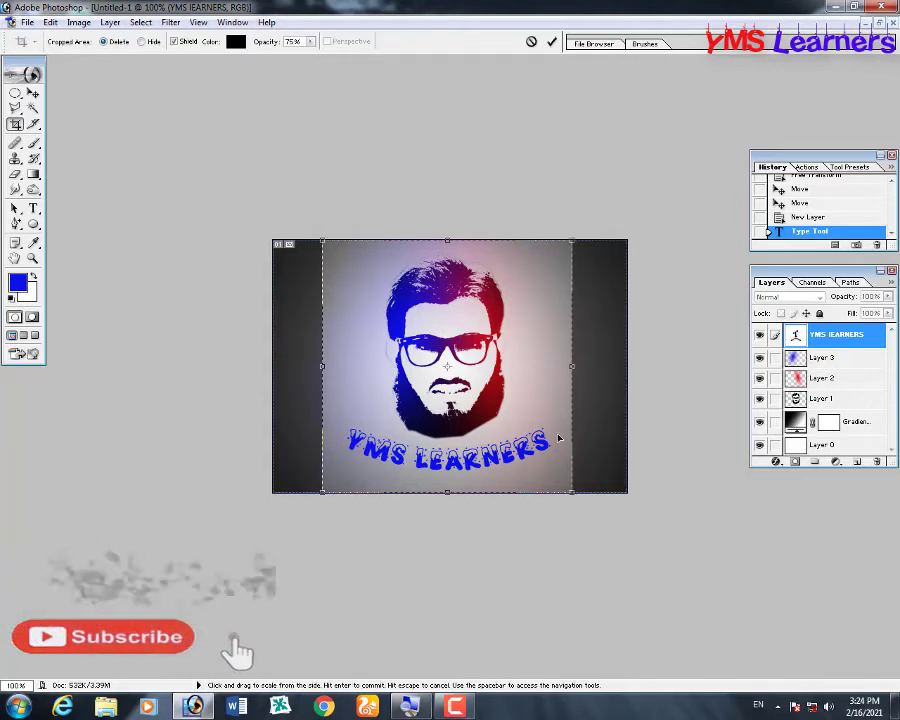
pyautogui.click(551, 43)
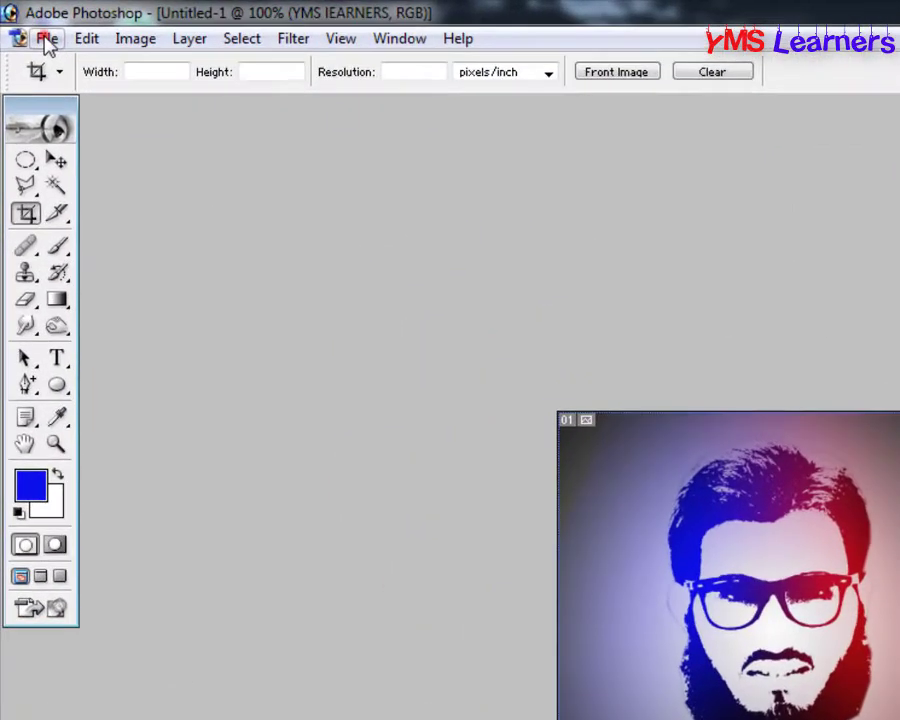
pyautogui.click(27, 22)
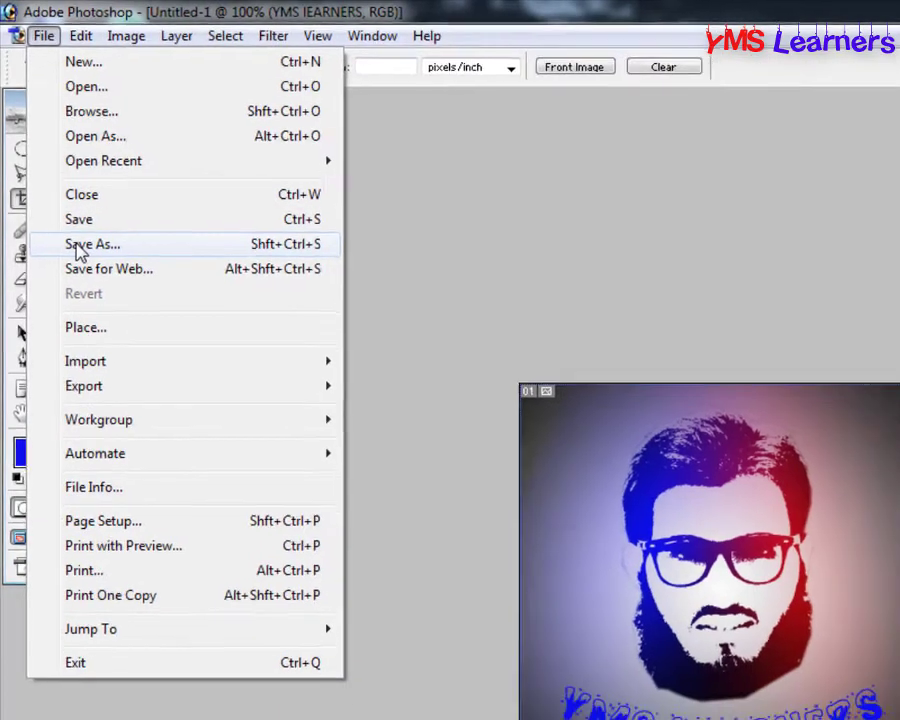
# Step: Save the design to the Desktop as JPEG 'logo design' at Maximum quality
pyautogui.click(141, 266)
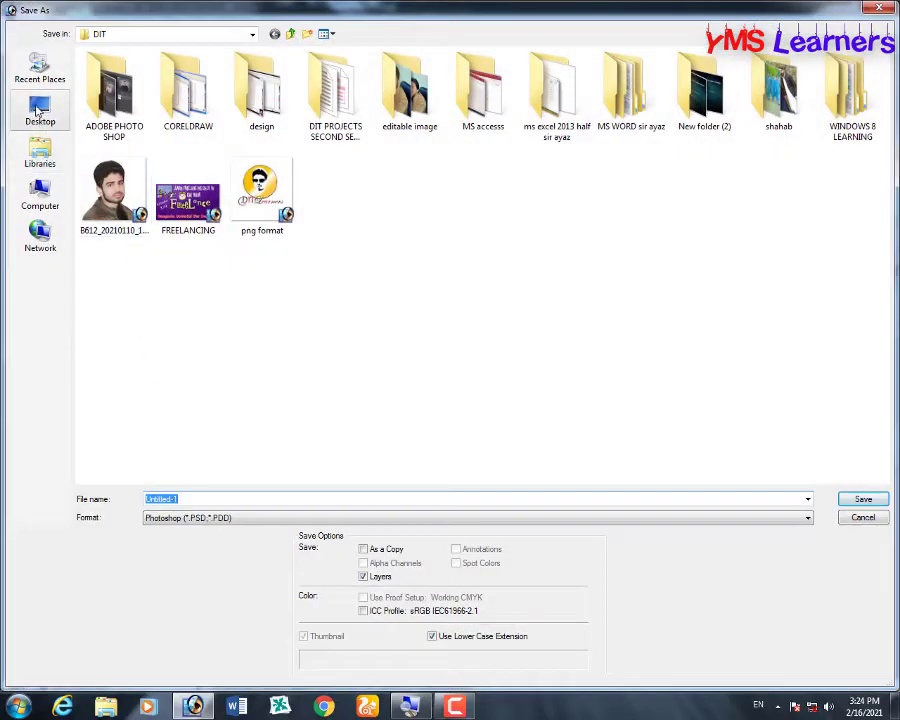
pyautogui.click(38, 112)
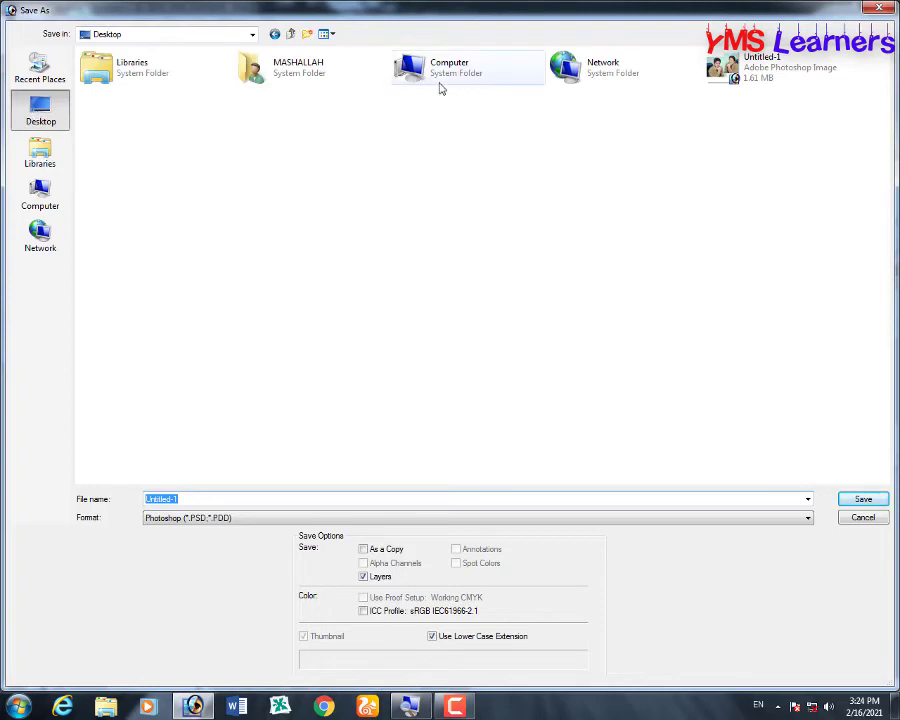
pyautogui.doubleClick(435, 80)
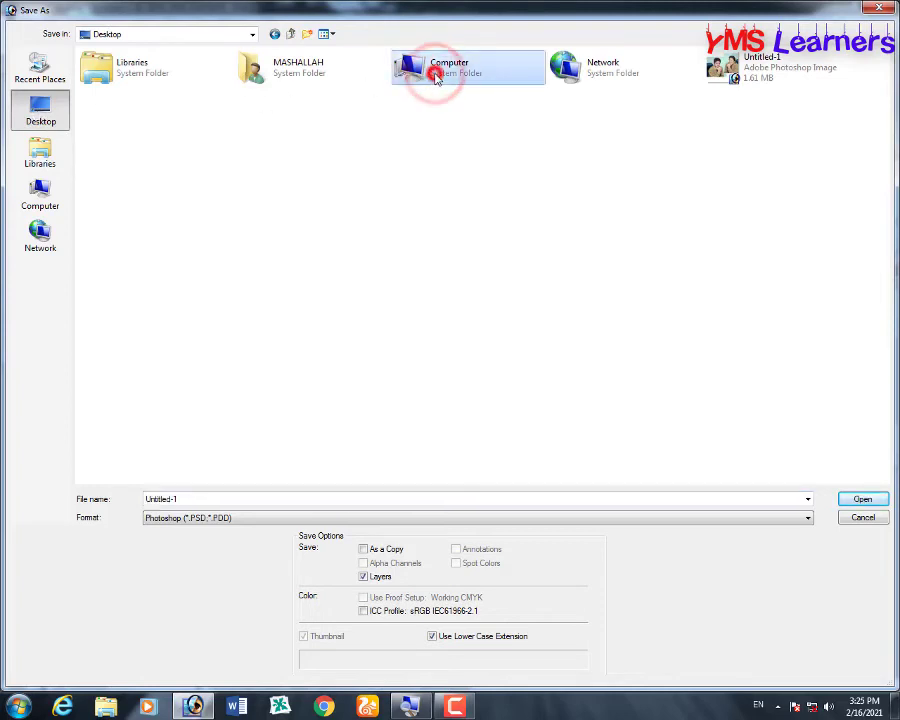
pyautogui.click(58, 102)
pyautogui.click(237, 526)
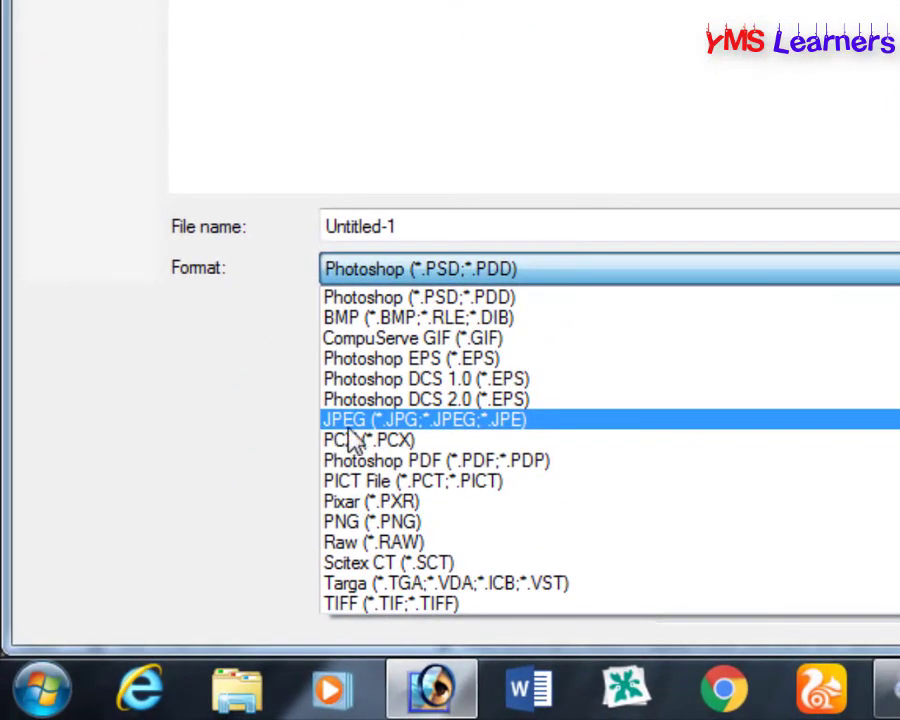
pyautogui.click(350, 426)
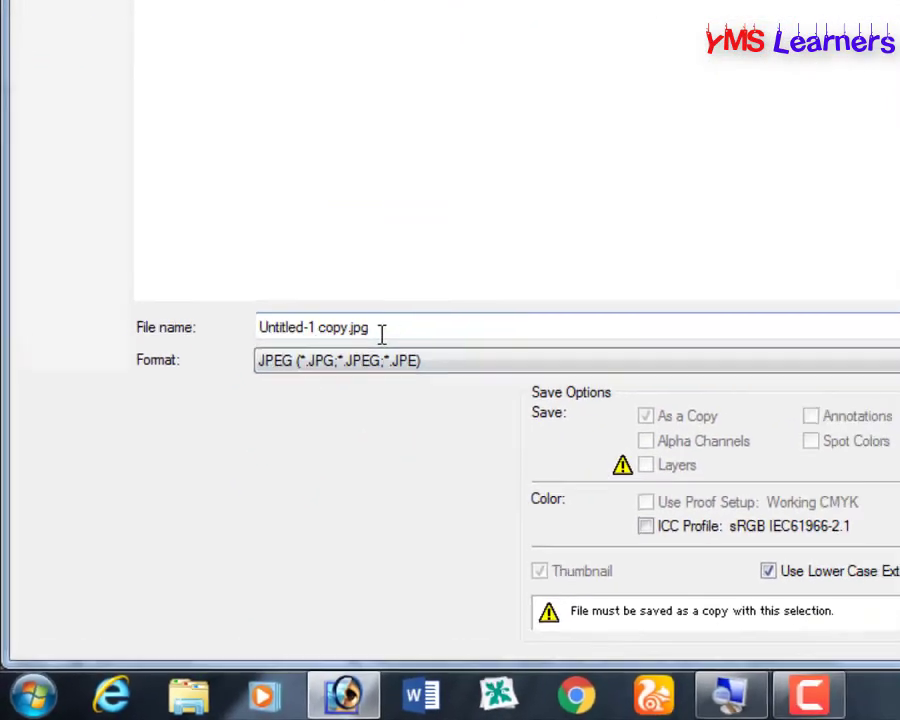
pyautogui.doubleClick(381, 334)
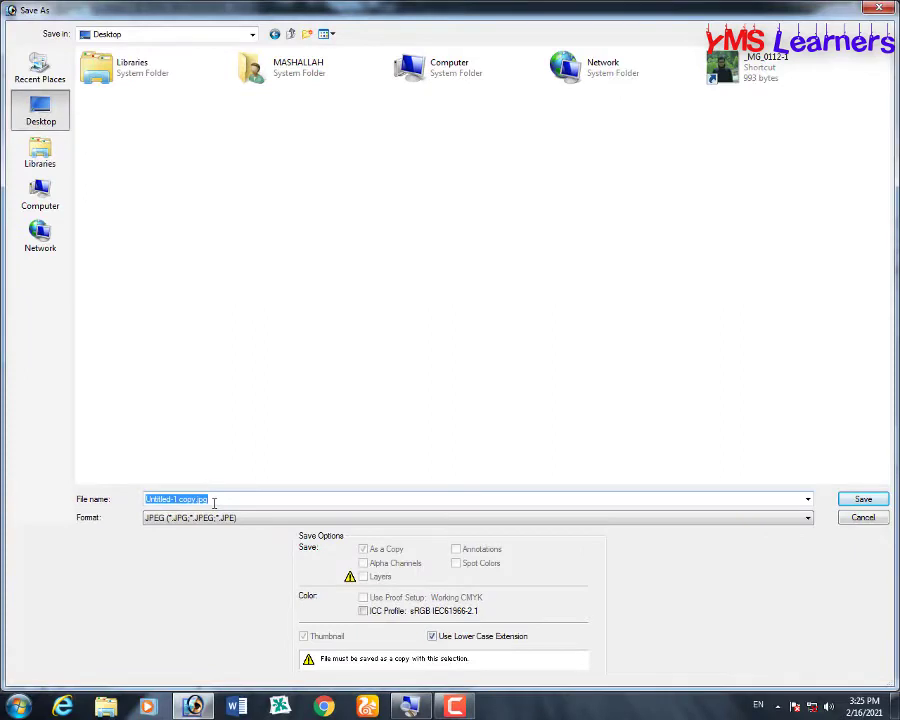
pyautogui.write('logo des')
pyautogui.write('ign')
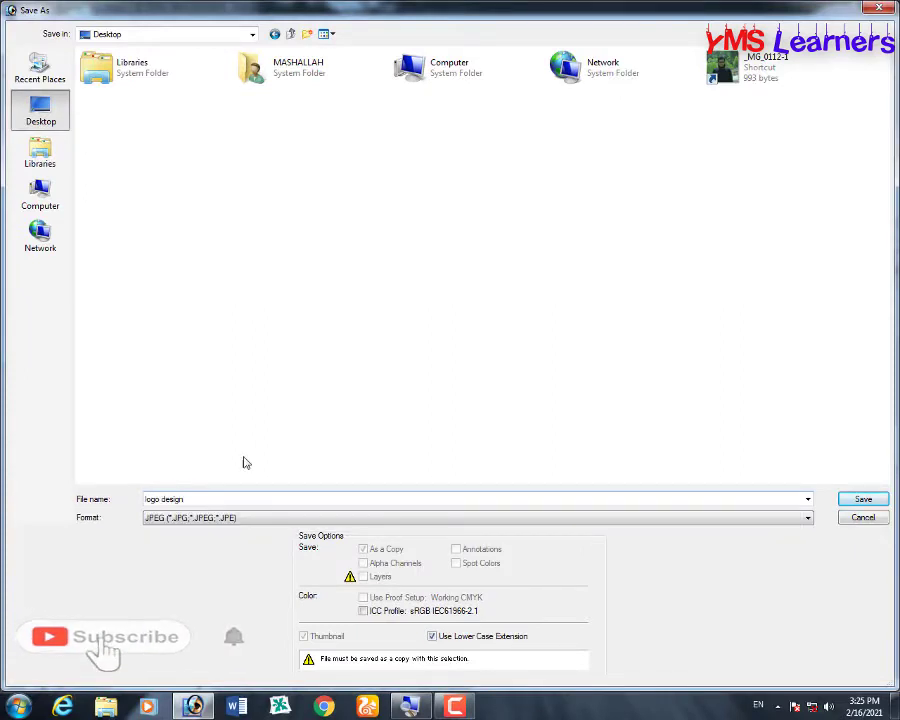
pyautogui.click(848, 498)
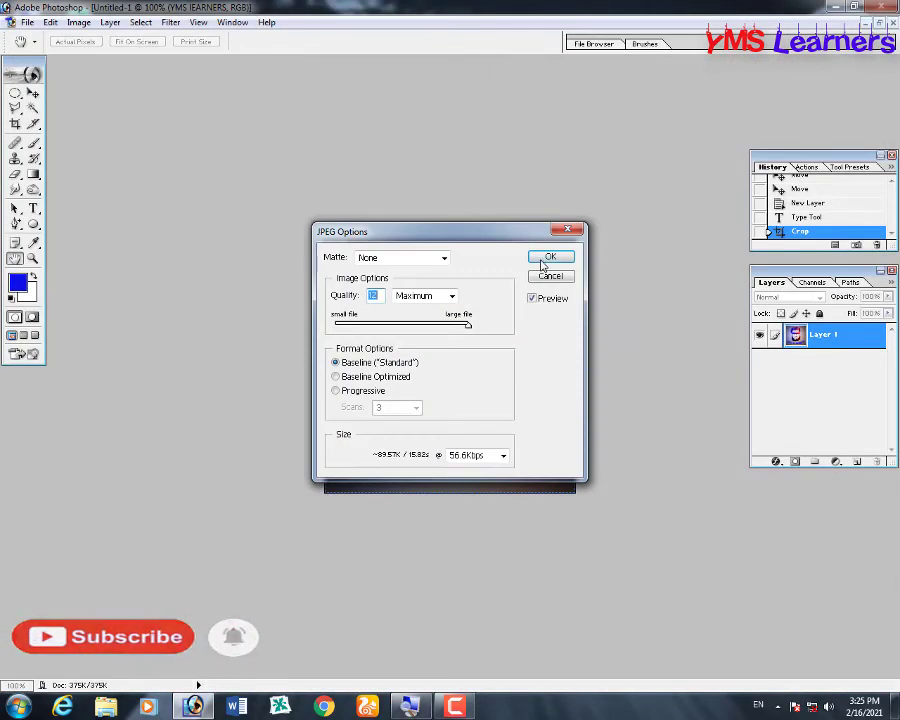
pyautogui.click(545, 258)
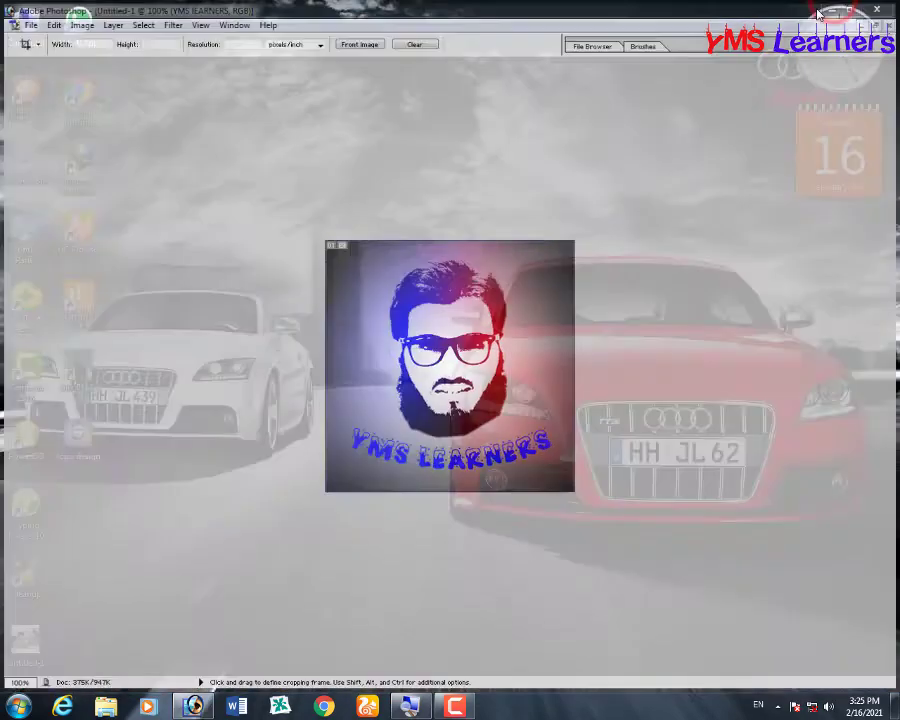